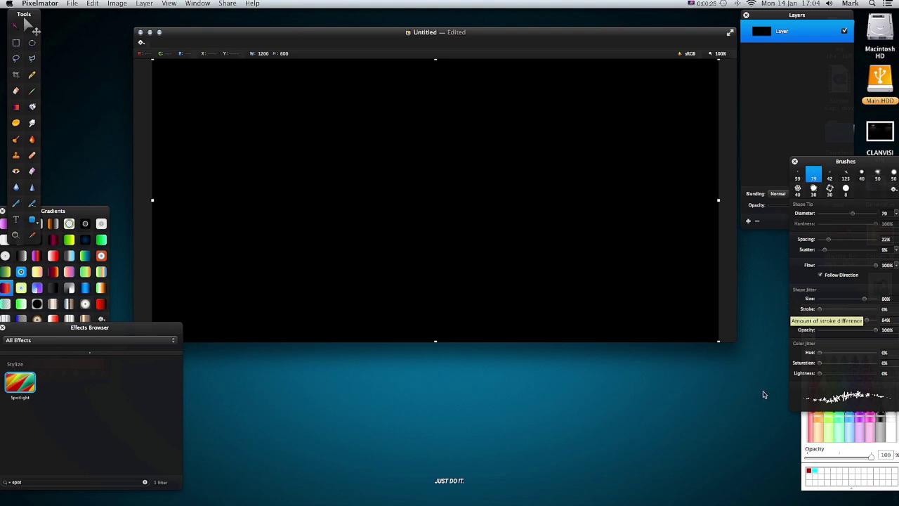
Step: Preview the diamonds photo image.jpg and the Golden_Wallpaper image, then close both previews
left_click(721, 411)
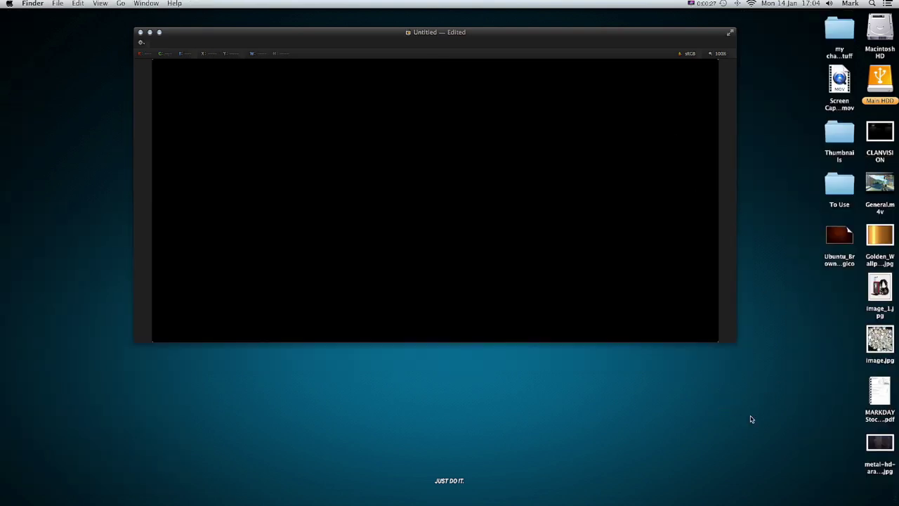
double_click(886, 340)
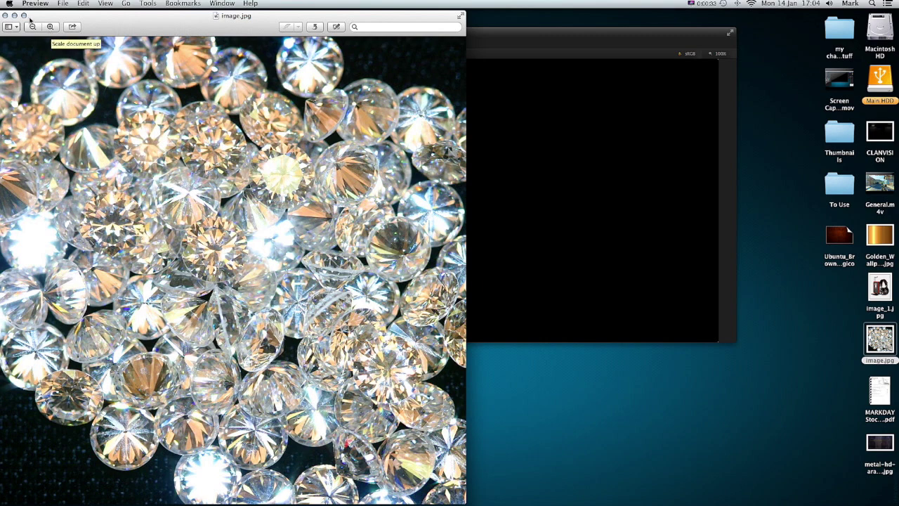
left_click(4, 15)
double_click(871, 234)
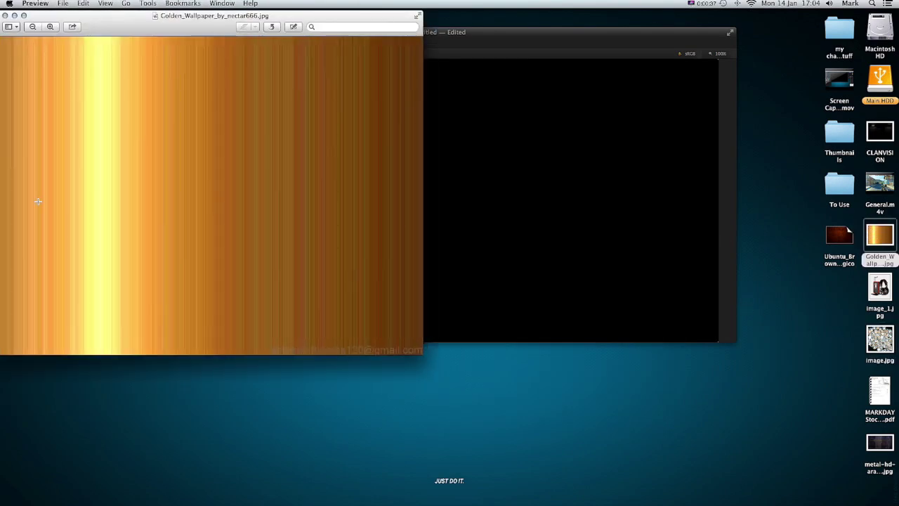
left_click(5, 15)
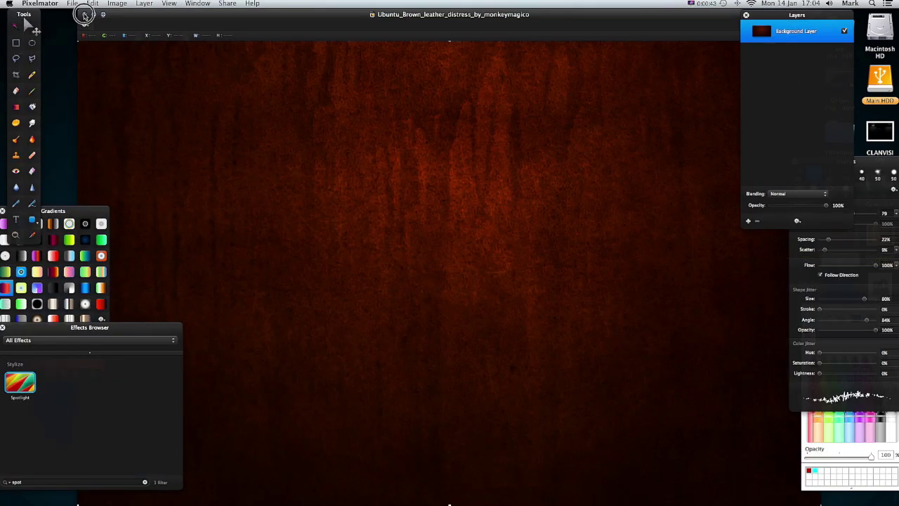
Step: Close the leather background image and return to the Untitled canvas, moving its window down slightly
left_click(84, 15)
left_click(773, 371)
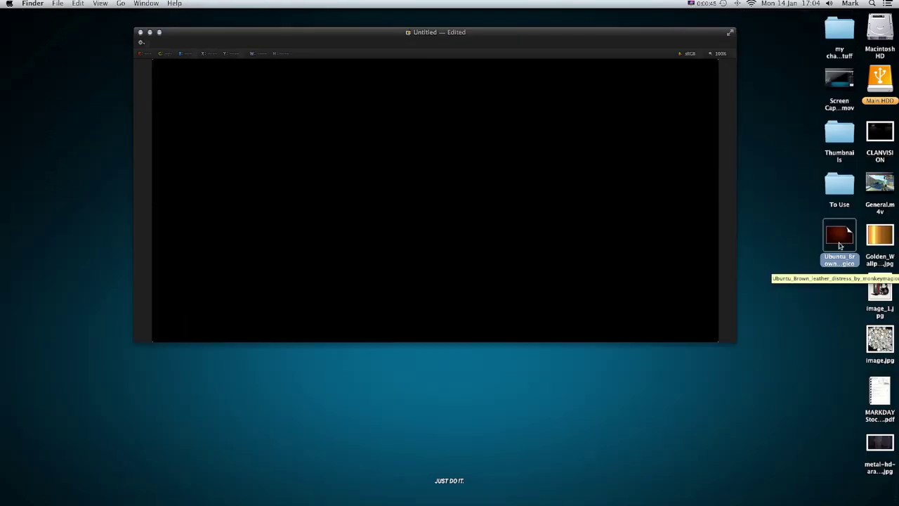
left_click(620, 255)
mouse_move(314, 39)
left_mouse_down()
mouse_move(302, 60)
mouse_move(310, 53)
left_mouse_up()
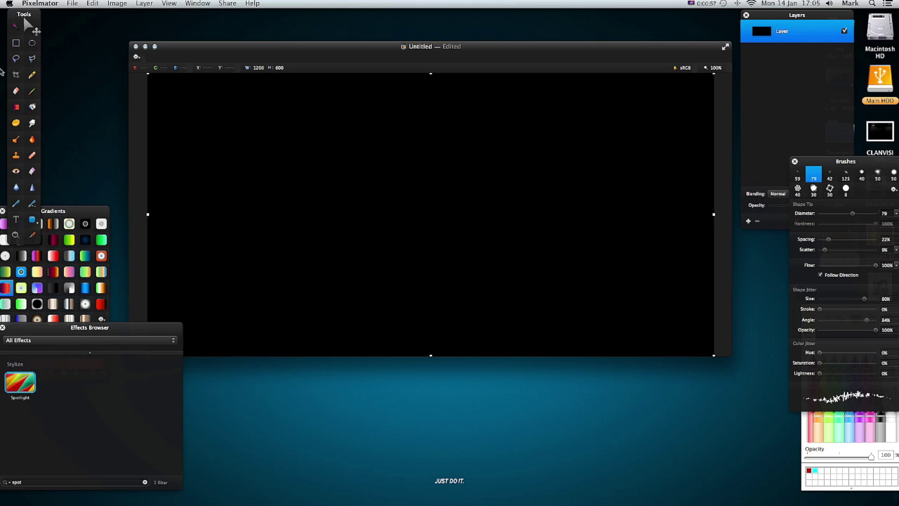
Step: Drag image.jpg from the desktop onto the black canvas as a new Image layer
left_click(31, 106)
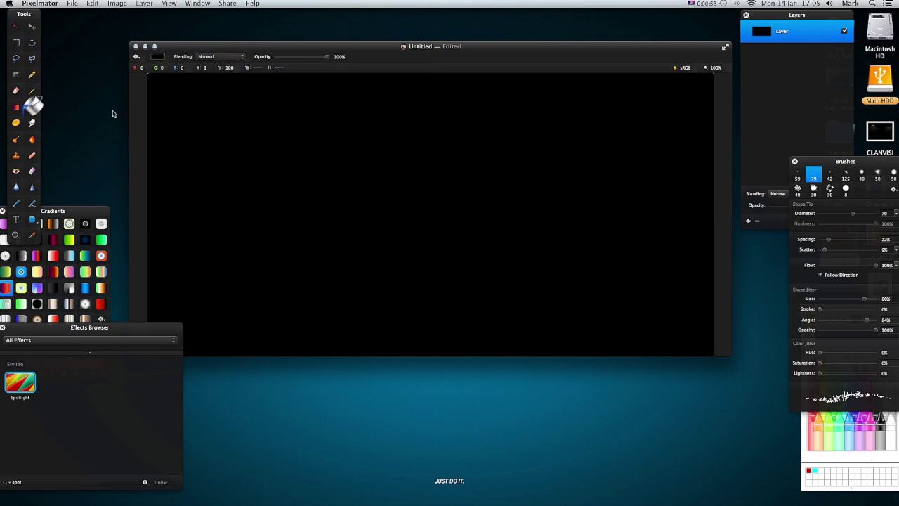
left_click(32, 26)
left_click(560, 400)
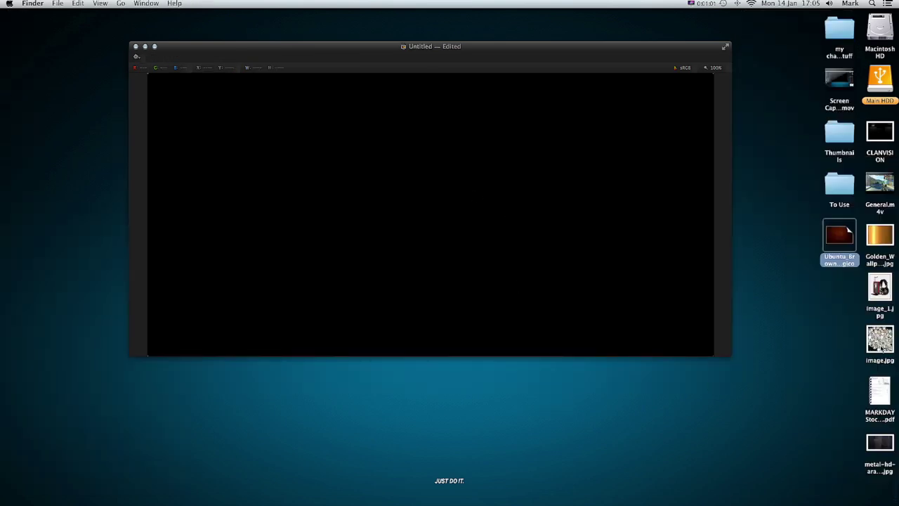
left_click_drag(880, 344, 420, 209)
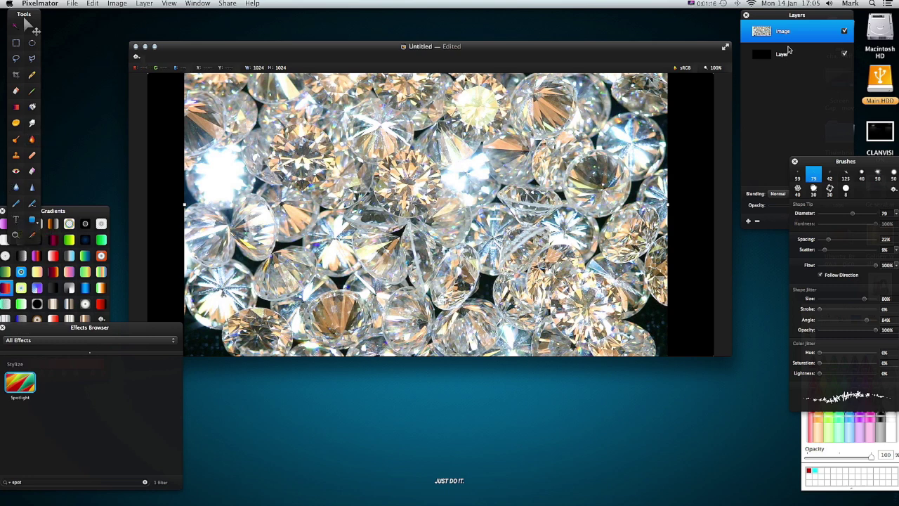
left_click(16, 219)
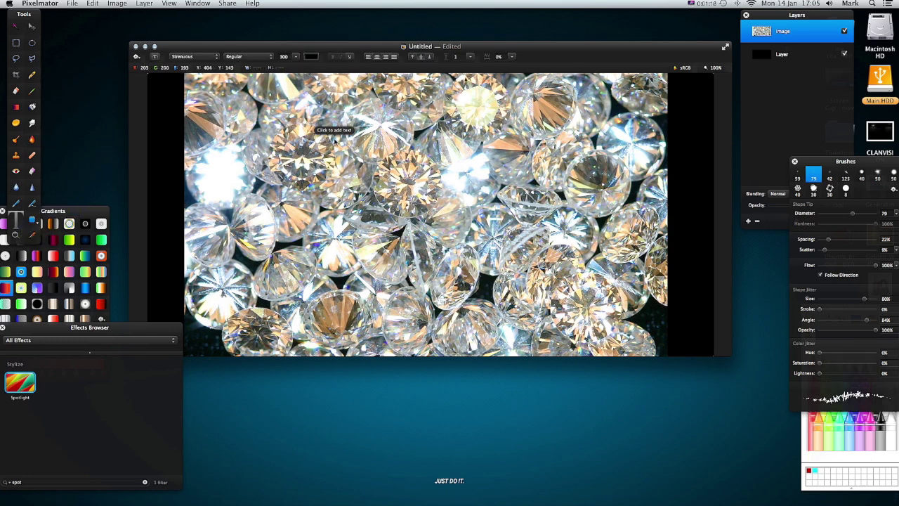
Step: Type FLARE in large black Strenuous lettering centred across the diamonds image
left_click(320, 139)
type("text")
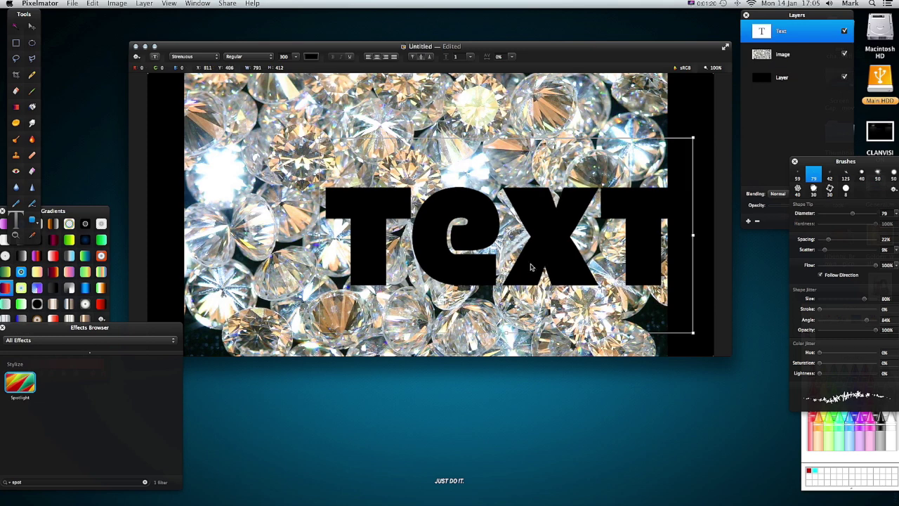
left_click_drag(530, 269, 447, 255)
double_click(426, 244)
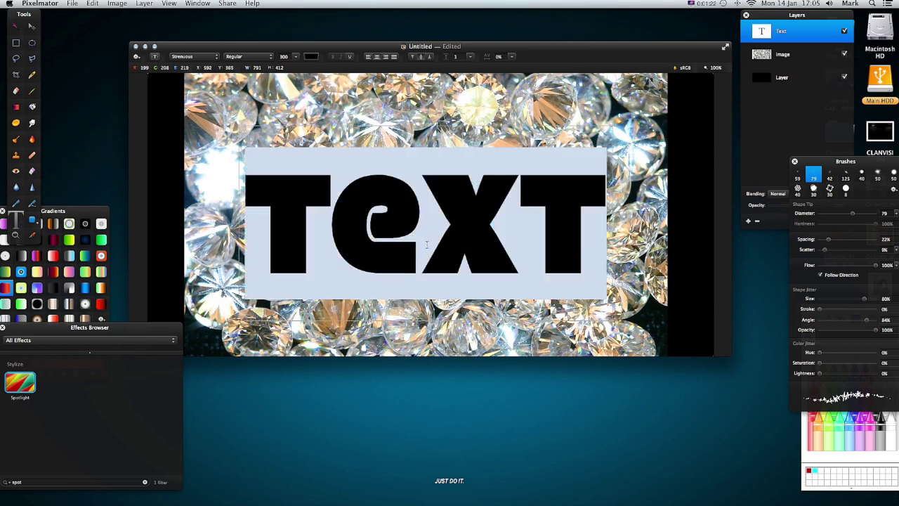
type("FLAR")
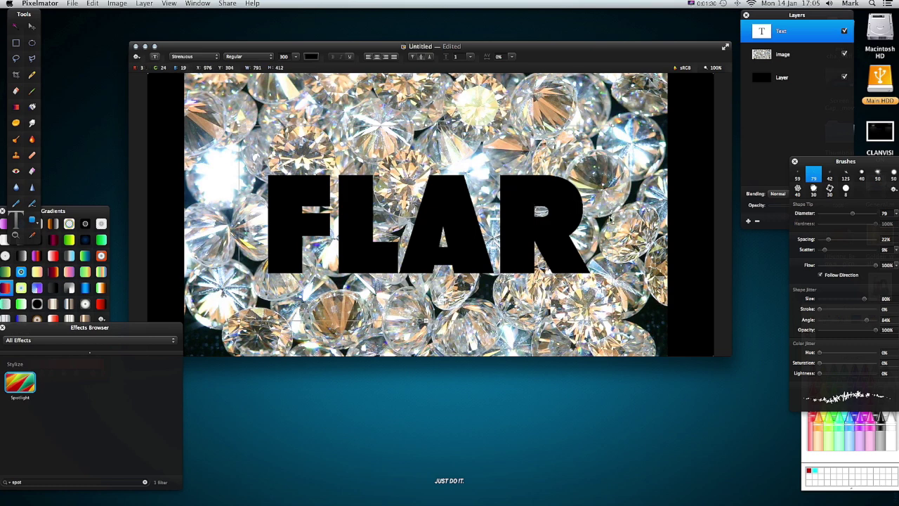
type("E")
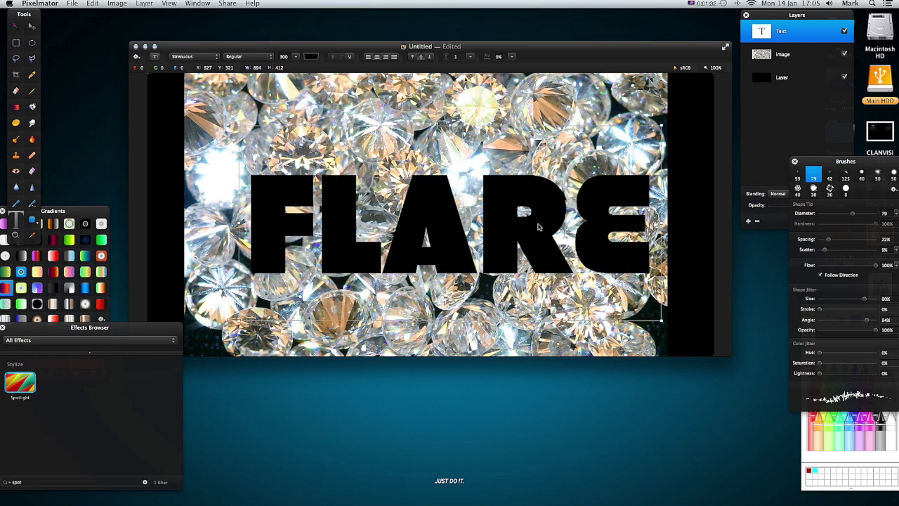
left_click_drag(505, 222, 497, 216)
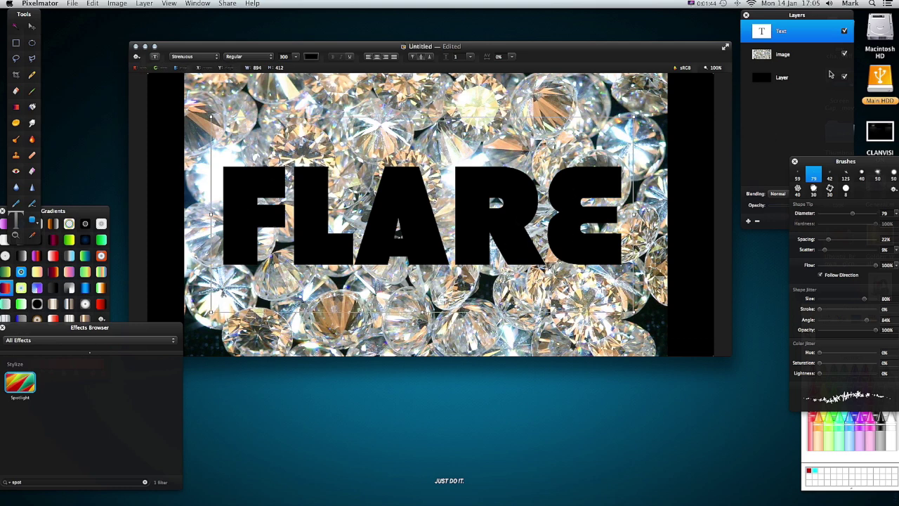
Step: Shift the diamonds Image layer to cover the canvas and move it above the FLARE text layer
left_click(780, 75)
left_click(780, 54)
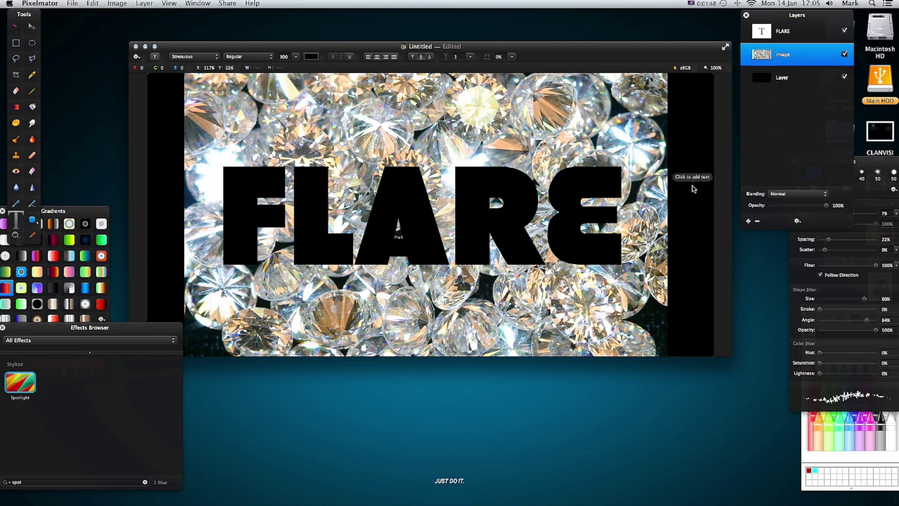
left_click(32, 26)
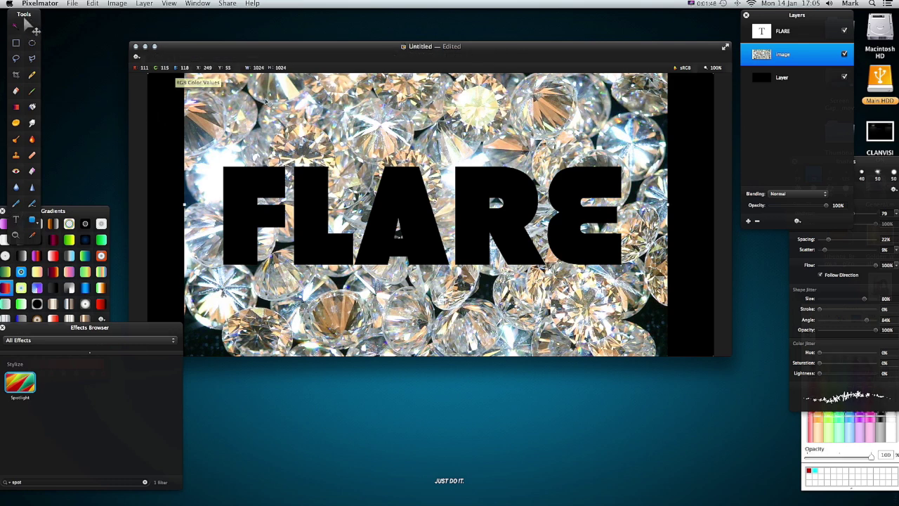
left_click_drag(254, 94, 268, 117)
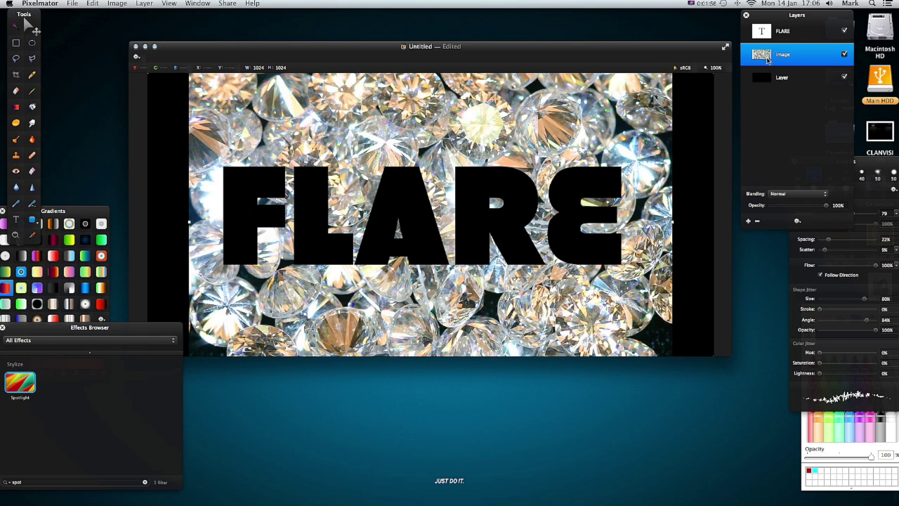
left_click_drag(768, 59, 766, 30)
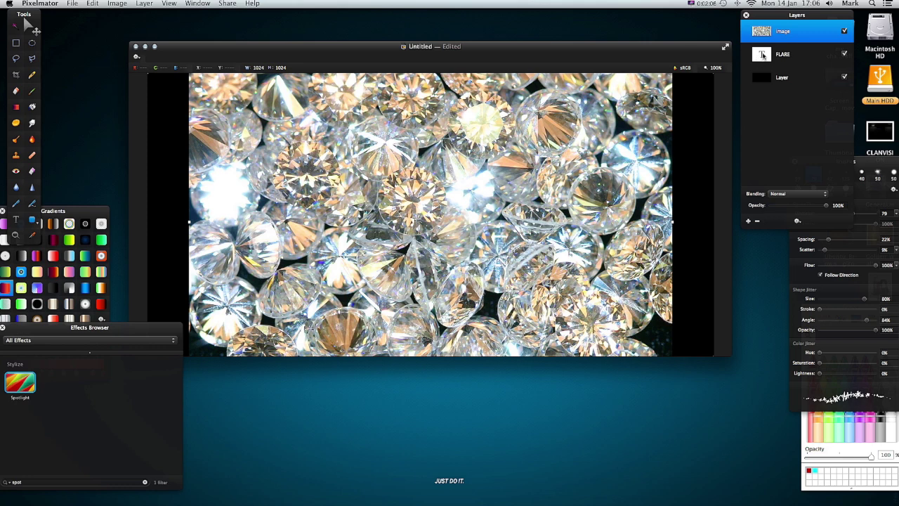
Step: Clip the diamonds Image layer to the FLARE text, deselect, then select both layers
left_click(762, 56, "super")
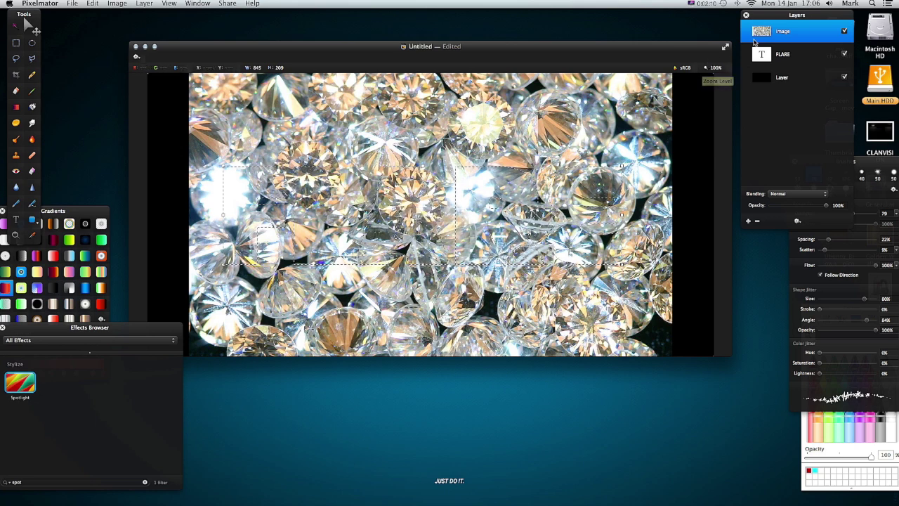
right_click(762, 35)
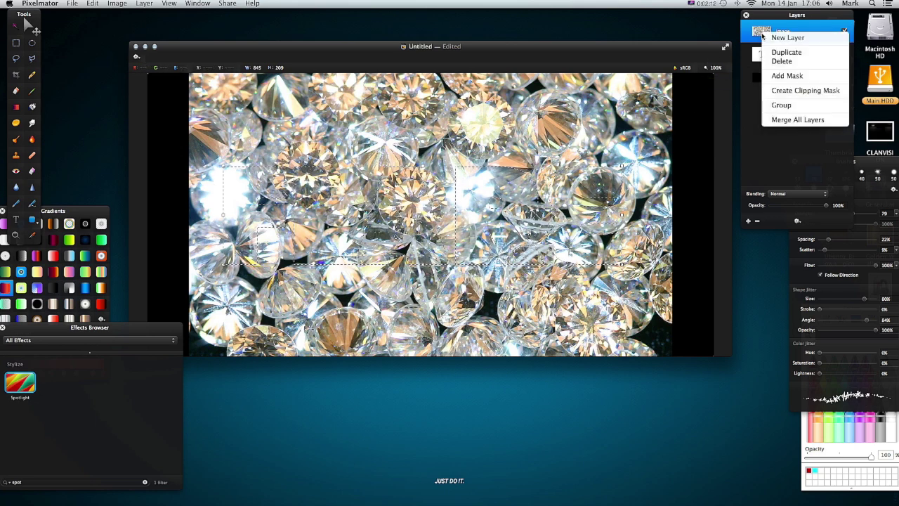
left_click(796, 91)
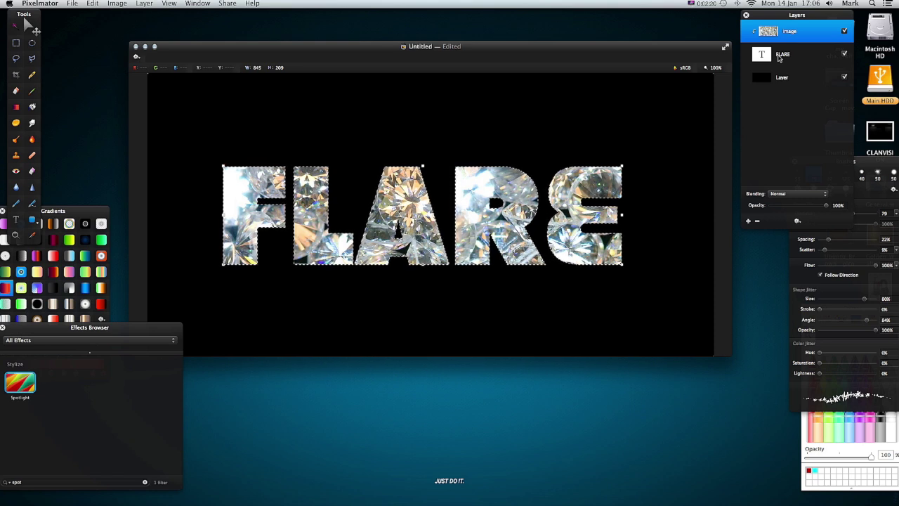
key("super+d")
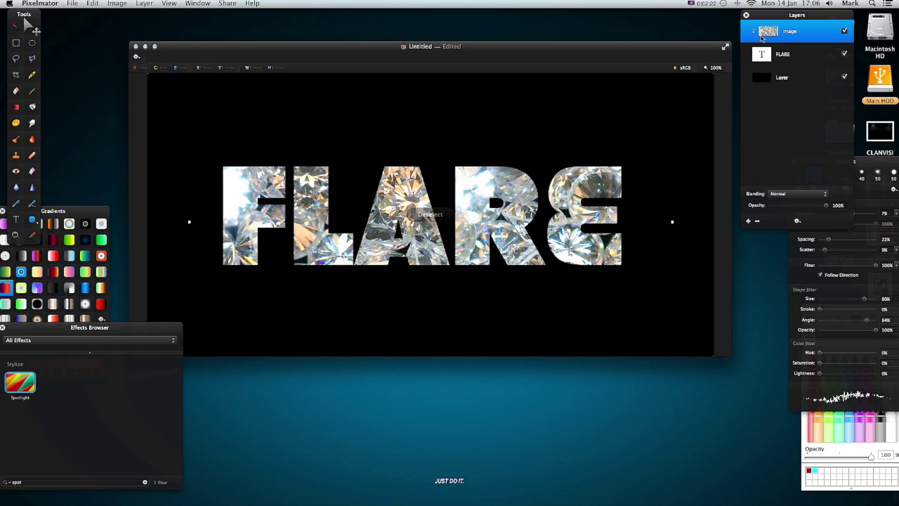
left_click(787, 56)
left_click(789, 32, "shift")
right_click(789, 32)
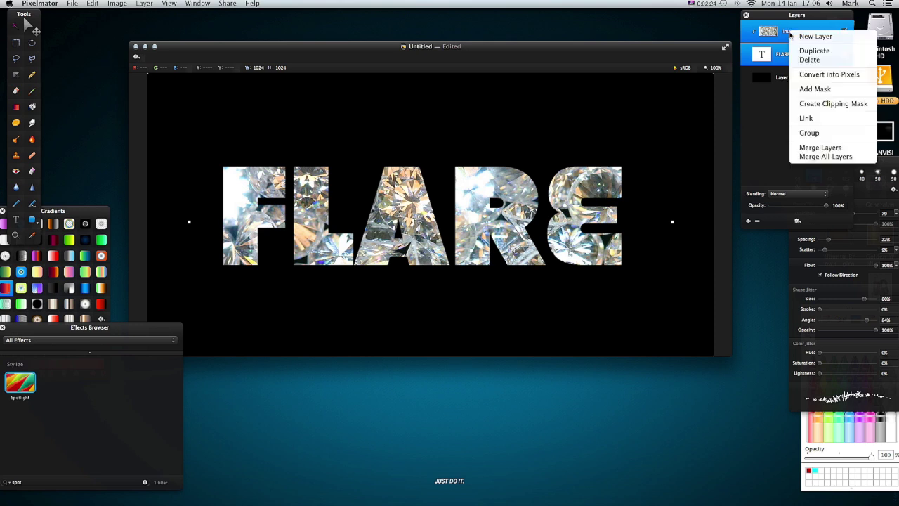
left_click(826, 147)
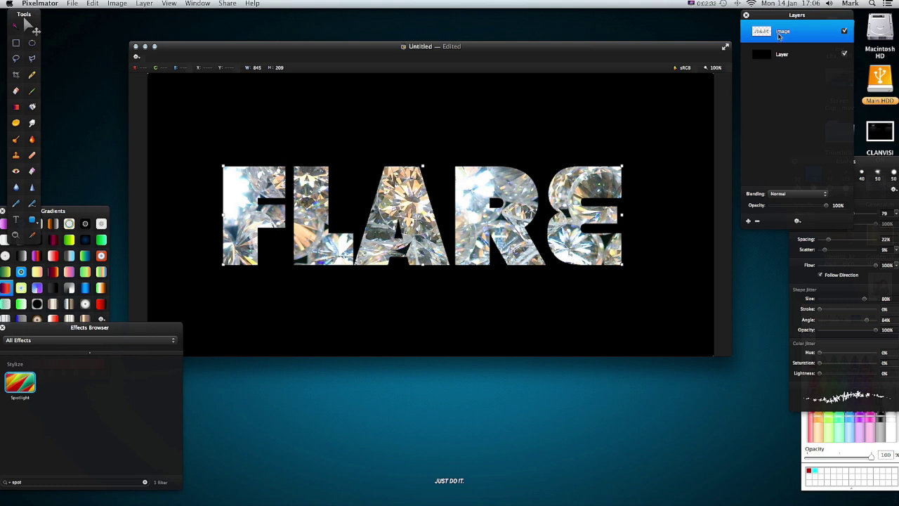
left_click_drag(412, 223, 422, 204)
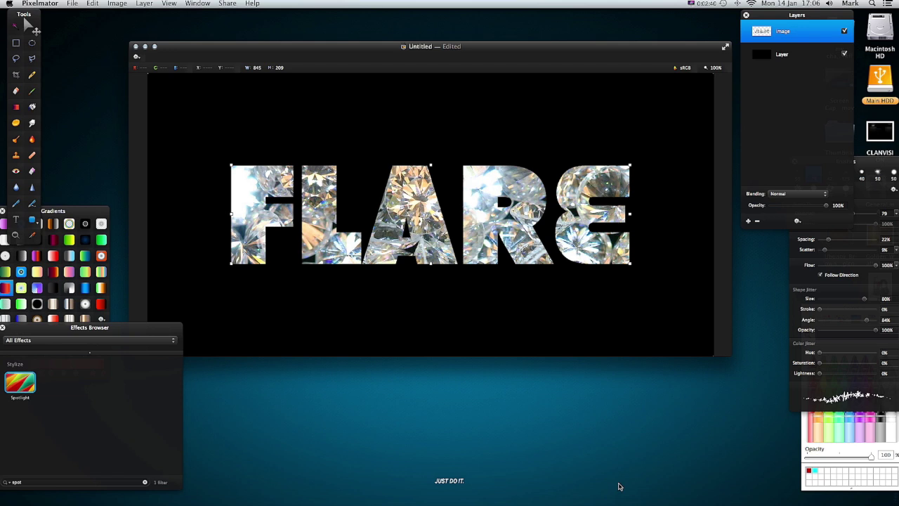
left_click(611, 460)
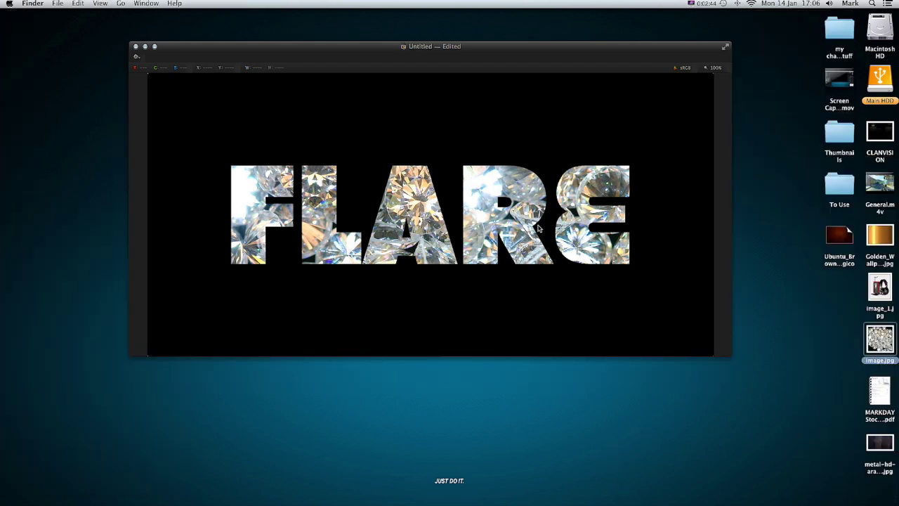
left_click(538, 229)
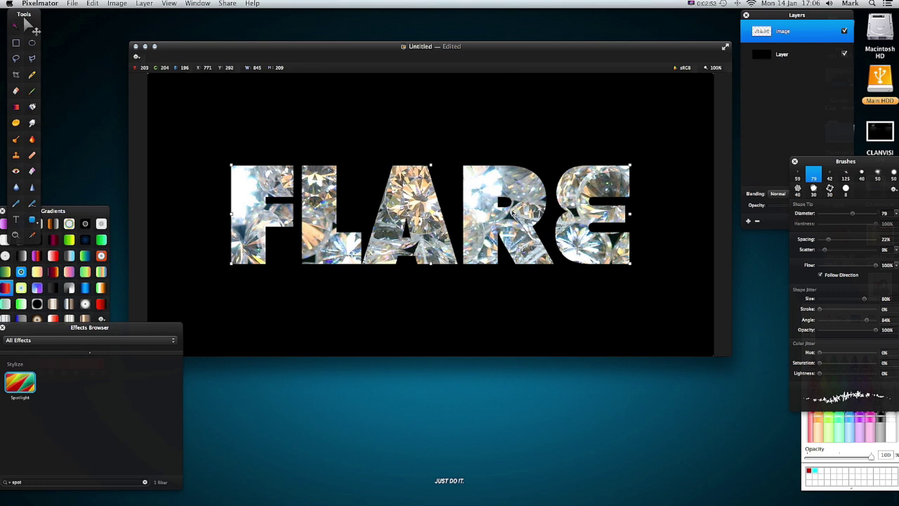
Step: Duplicate the Image layer, rename the copy TEXT COPY, and load its letter shapes as a selection
right_click(766, 36)
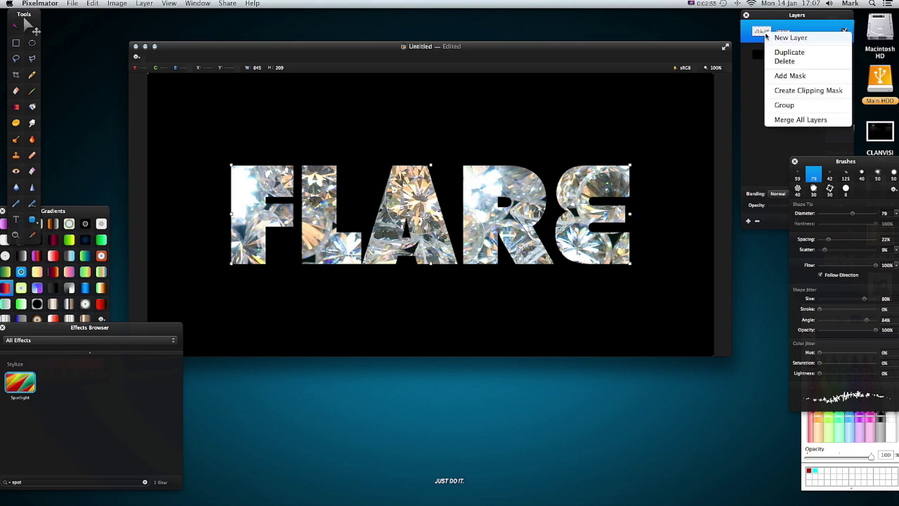
left_click(776, 59)
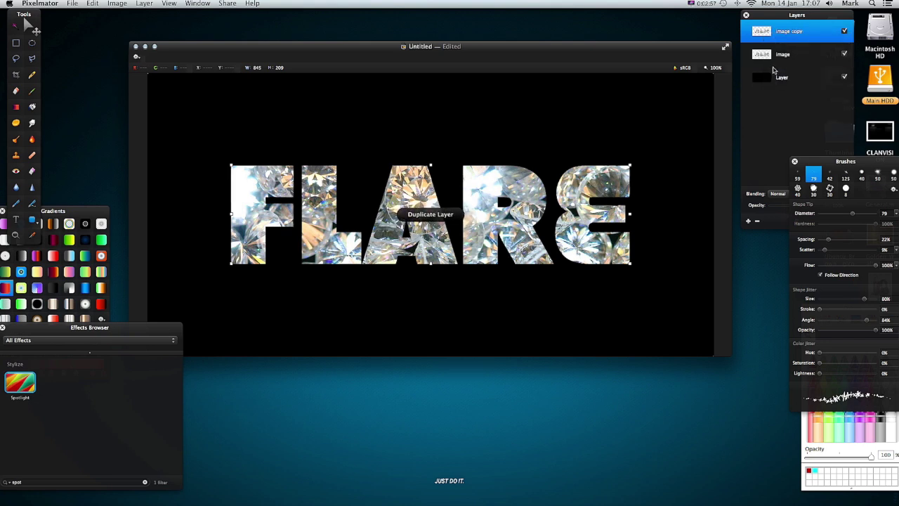
double_click(802, 33)
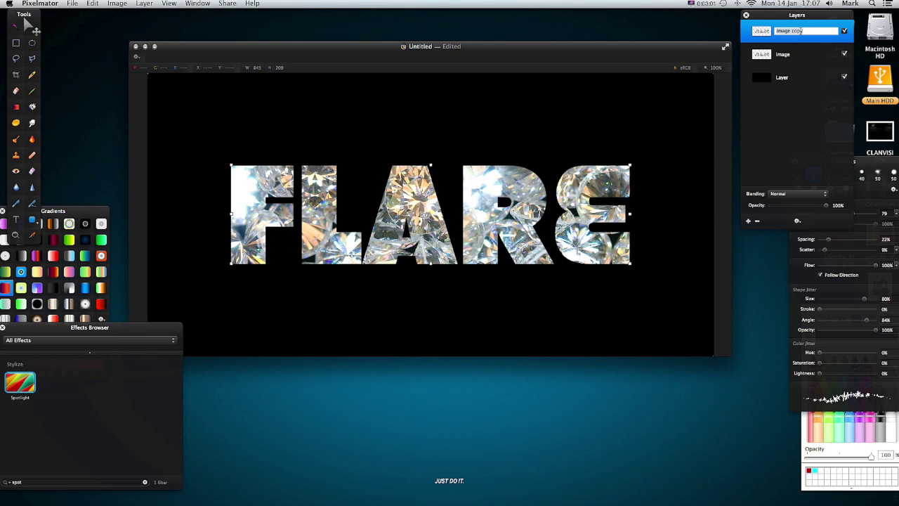
type("TEXT COPY")
left_click(817, 71)
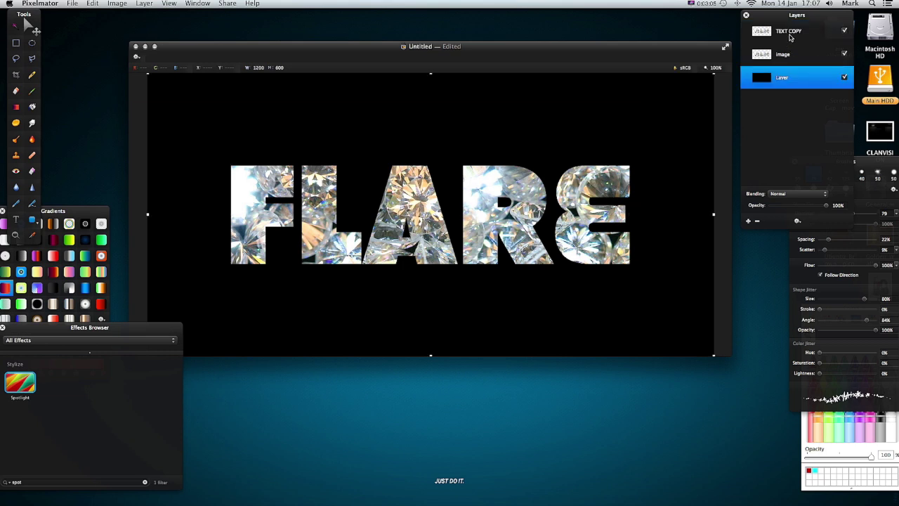
left_click(790, 35)
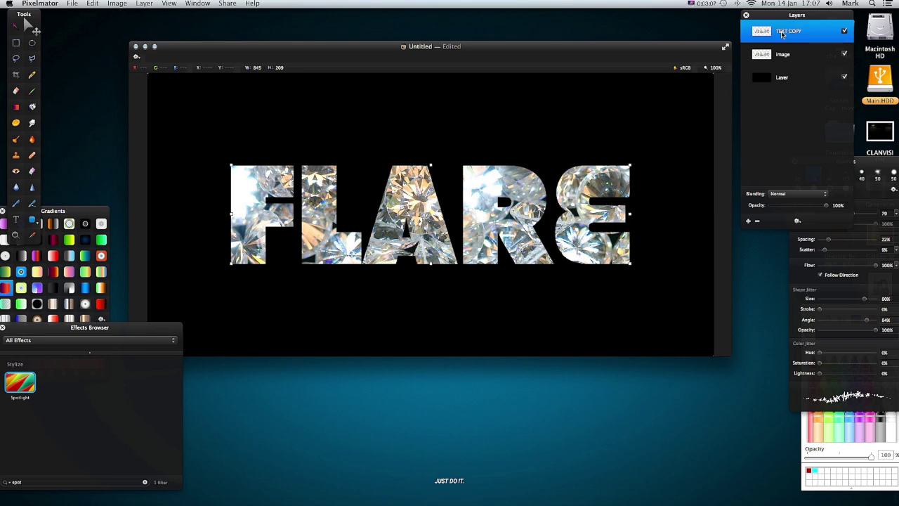
left_click(762, 32, "super")
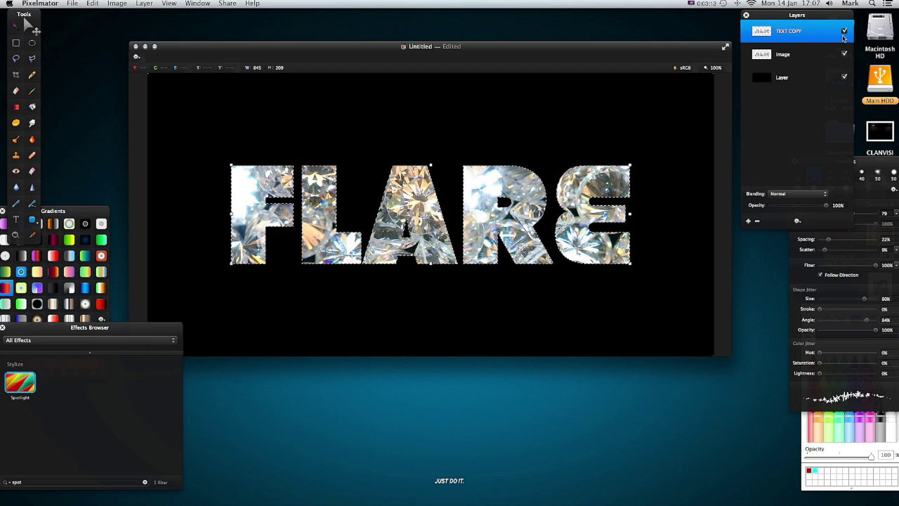
Step: Grow the FLARE letter selection outward with Refine Selection at Size 20 px
left_click(92, 4)
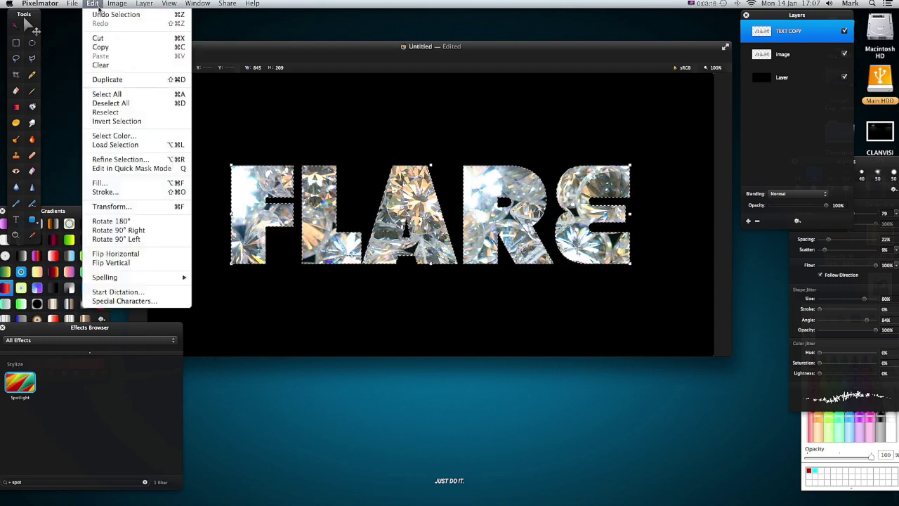
left_click(124, 158)
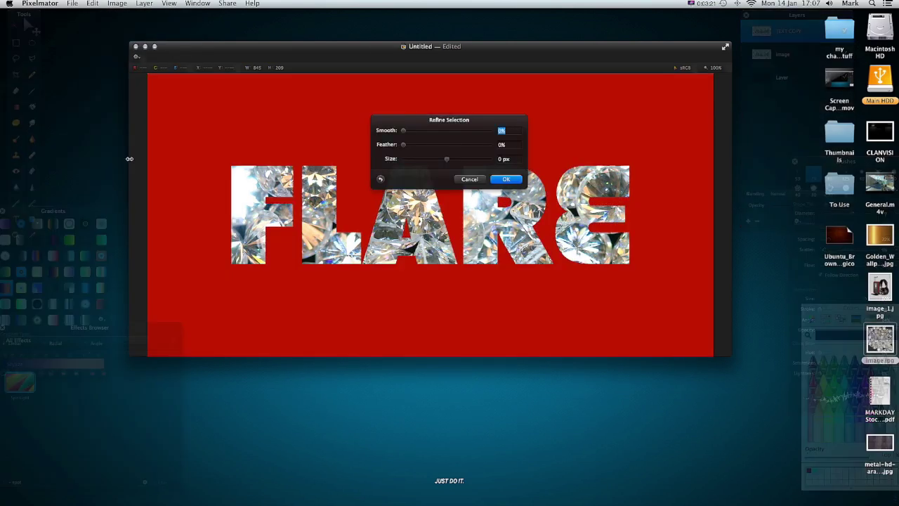
left_click(503, 158)
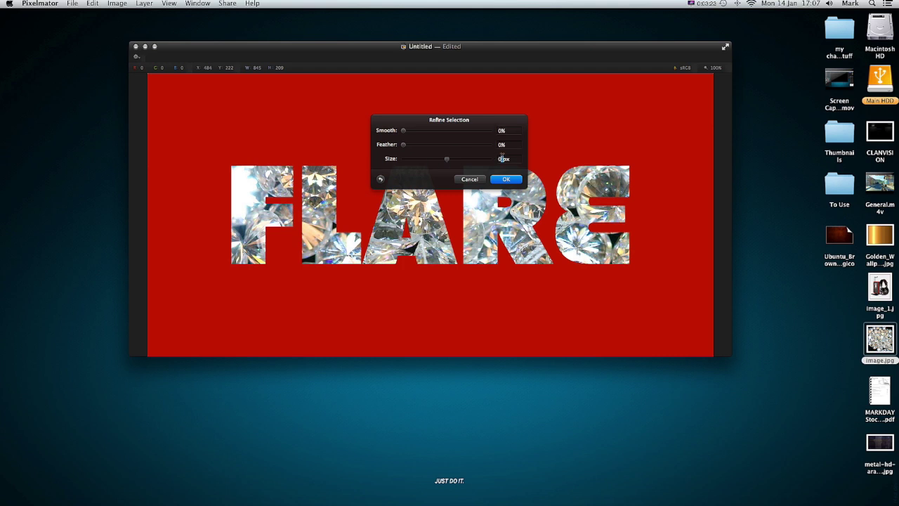
double_click(500, 160)
triple_click(495, 159)
type("10")
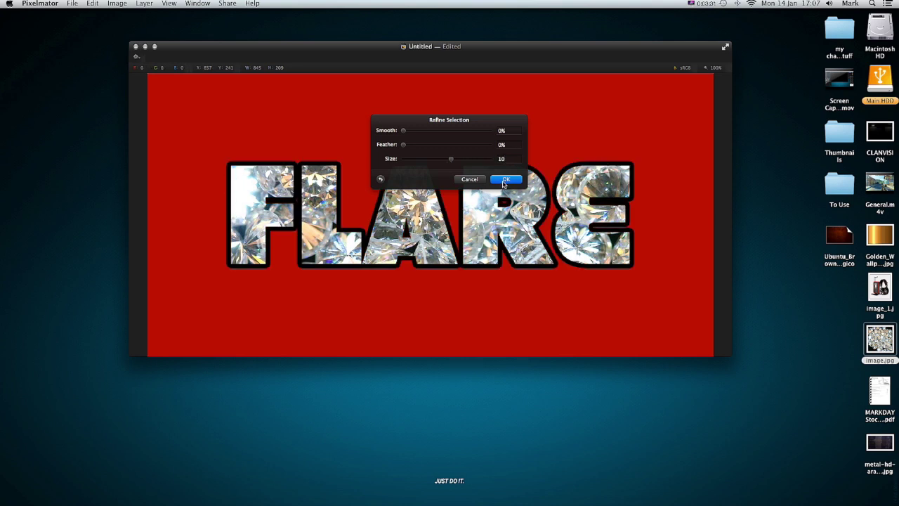
key("BackSpace")
key("BackSpace")
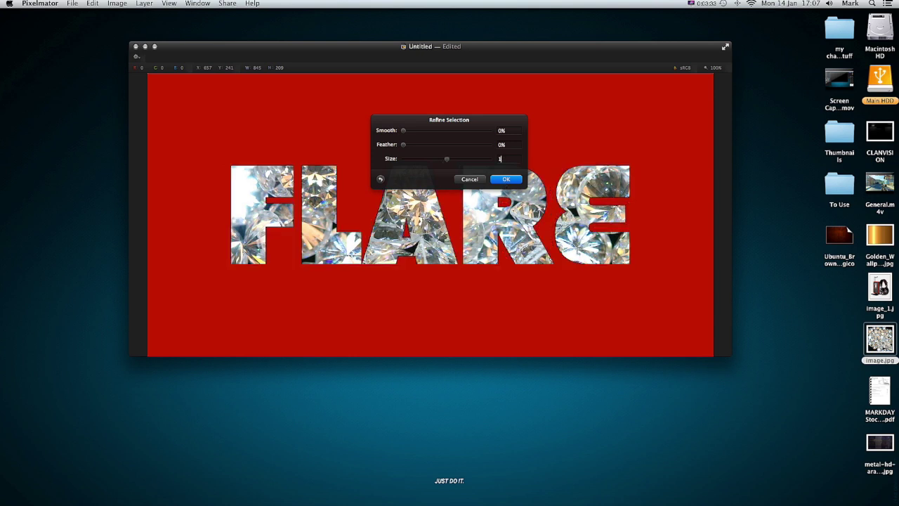
type("20")
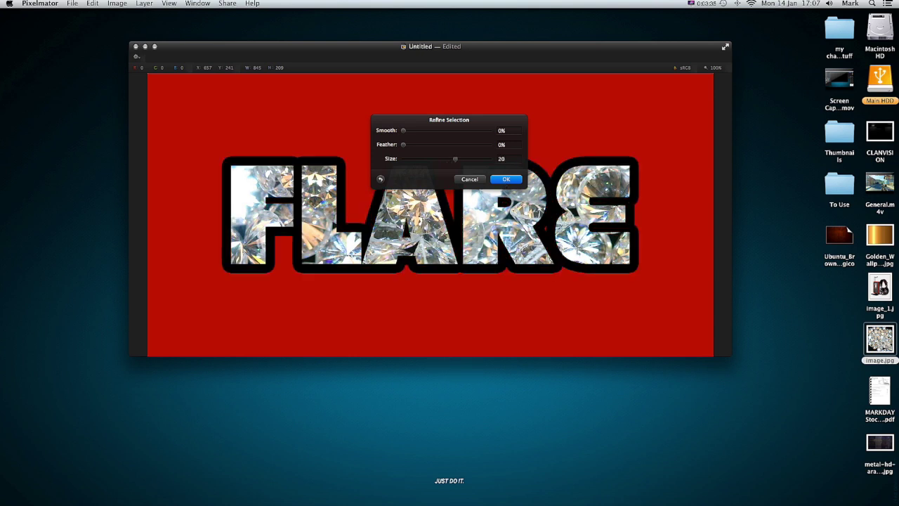
left_click(504, 179)
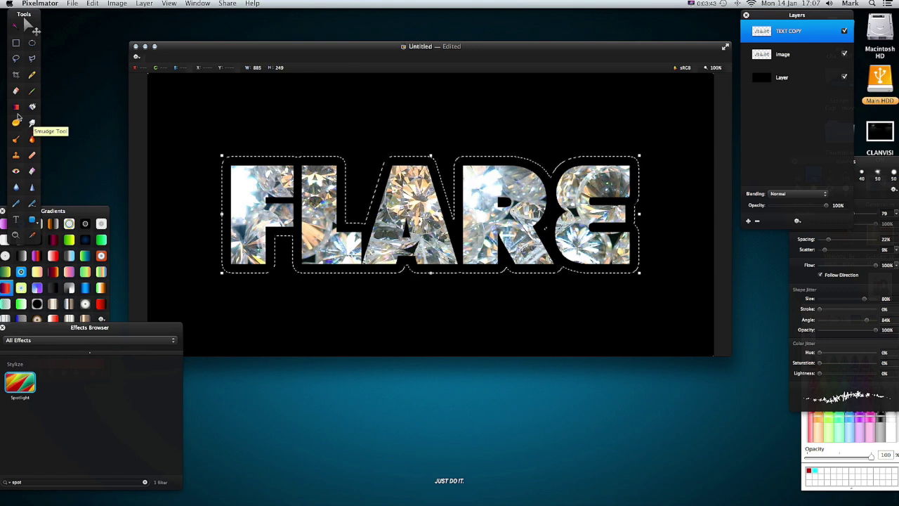
left_click(16, 106)
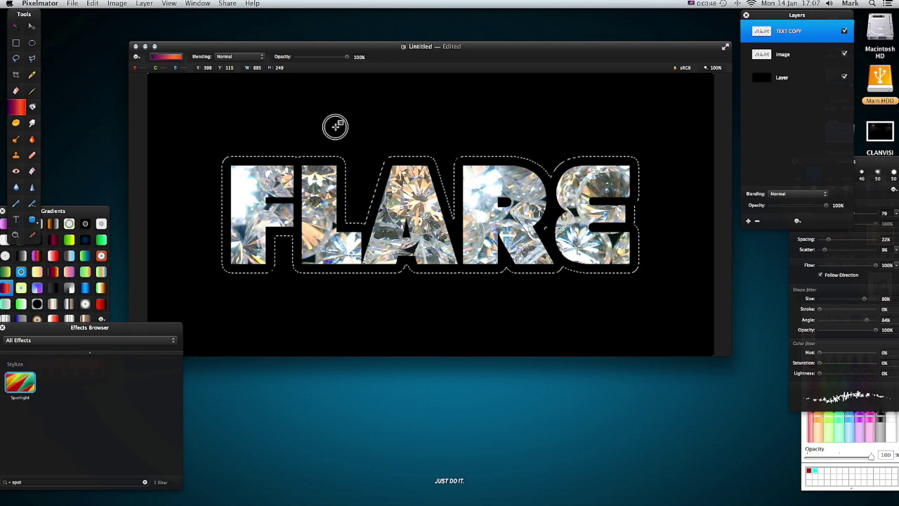
Step: Fill the expanded selection with a red-orange gradient and deselect
left_click_drag(339, 306, 336, 209)
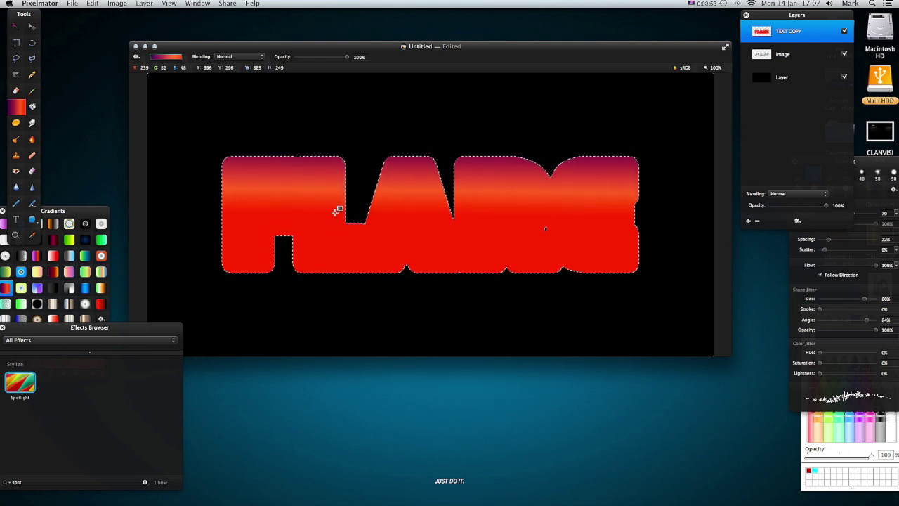
left_click(32, 26)
key("super+d")
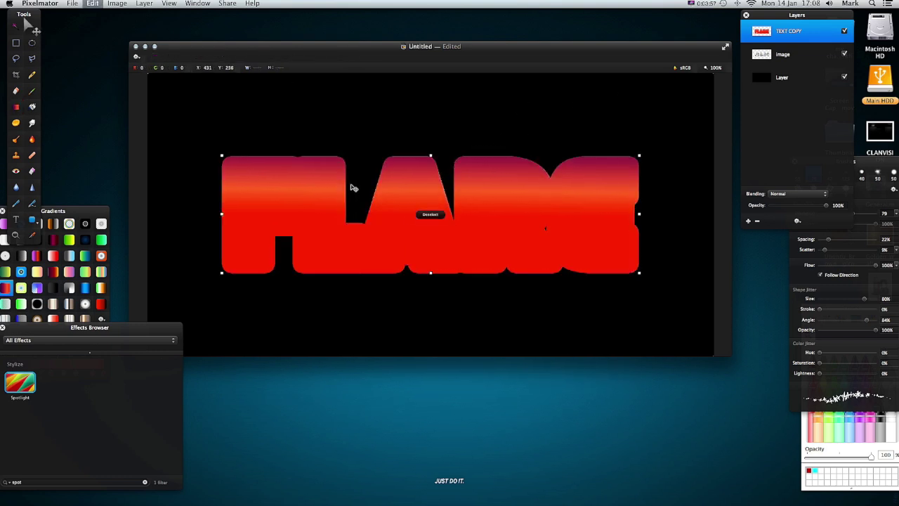
Step: Move the TEXT COPY layer below the diamond Image layer
left_click(764, 57)
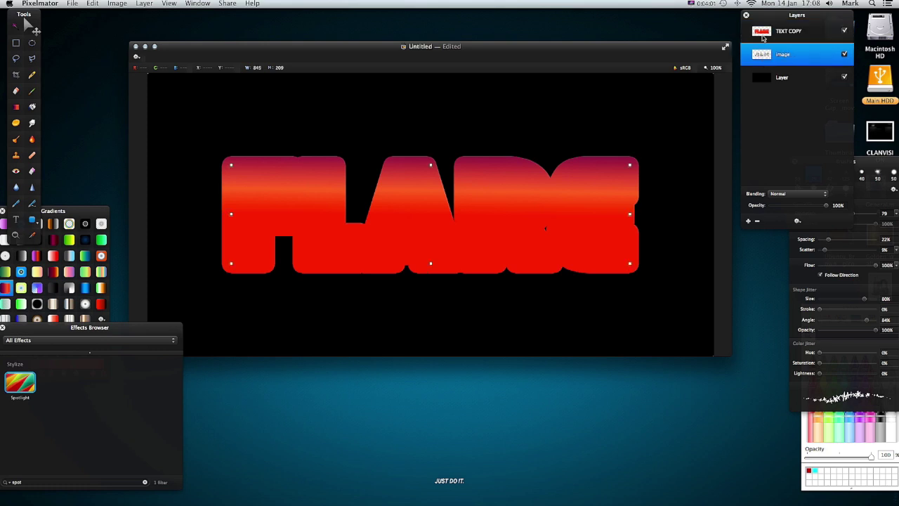
left_click(764, 35)
left_click_drag(764, 33, 761, 67)
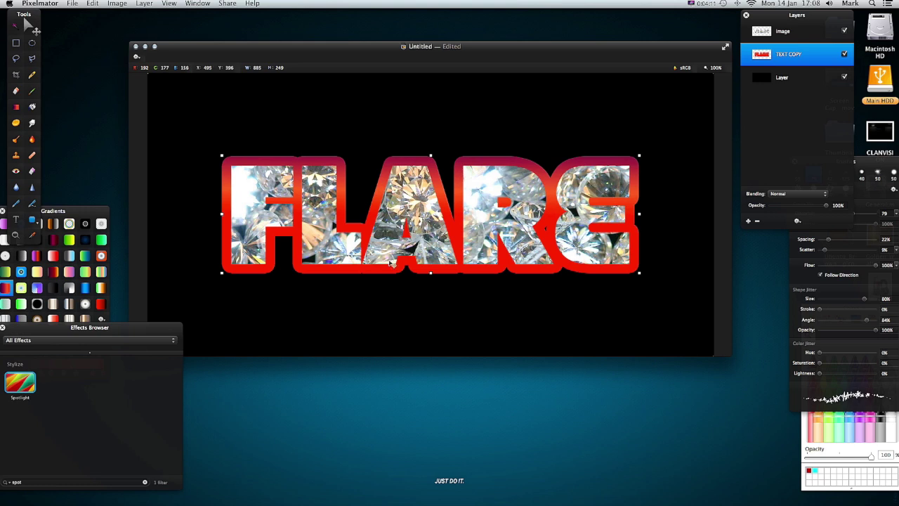
left_click(720, 435)
Step: Drag Golden_Wallpaper.jpg onto the canvas and snap it to the centre guide
left_click(877, 236)
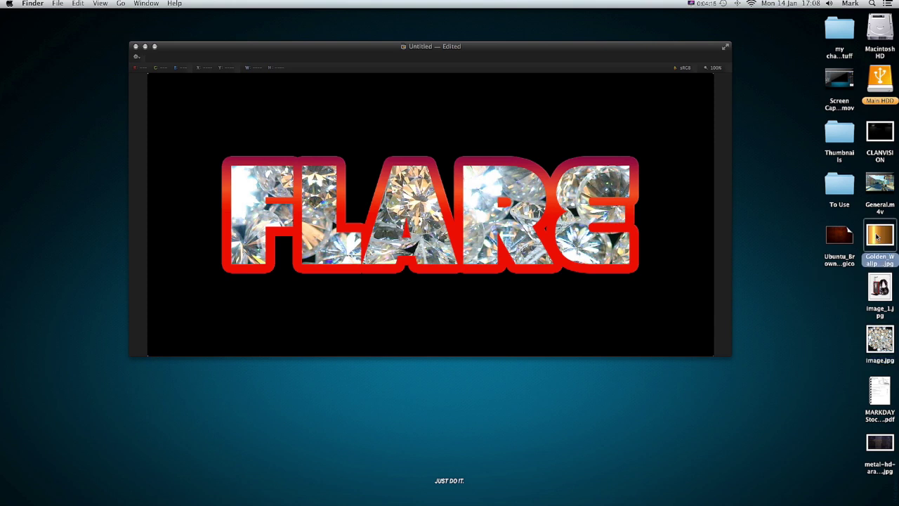
left_click_drag(876, 237, 390, 216)
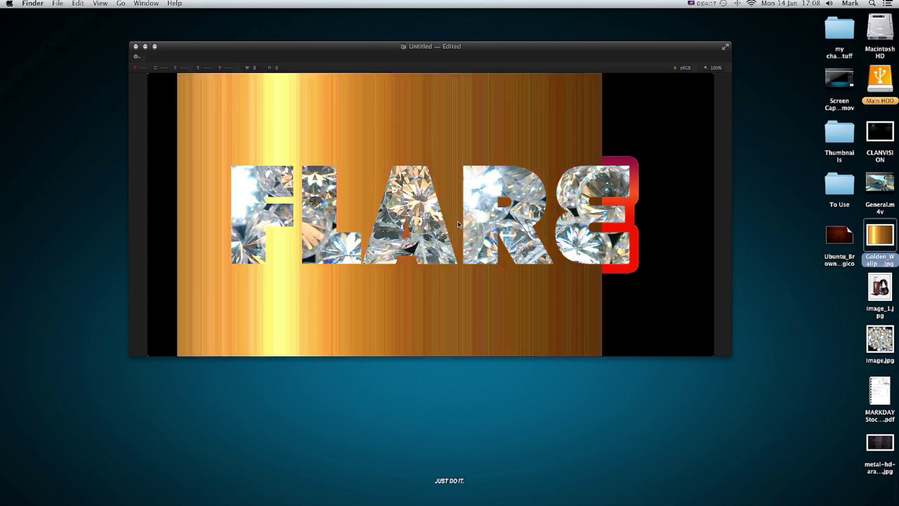
left_click_drag(412, 317, 453, 313)
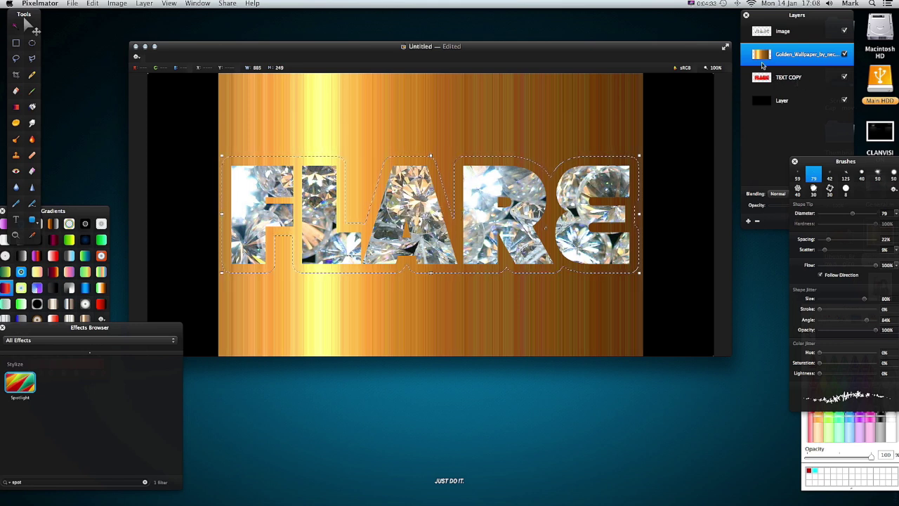
Step: Clip the golden wallpaper to TEXT COPY and merge both into one gold outline layer
right_click(760, 55)
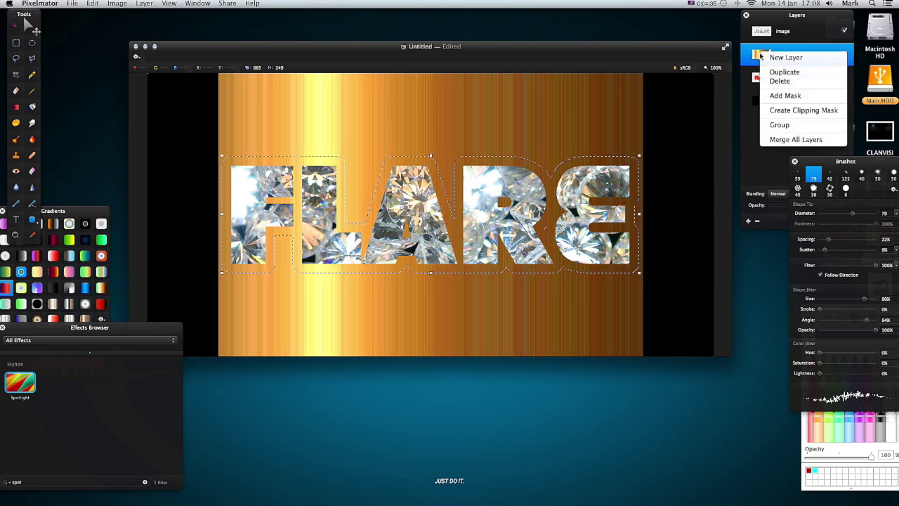
left_click(783, 111)
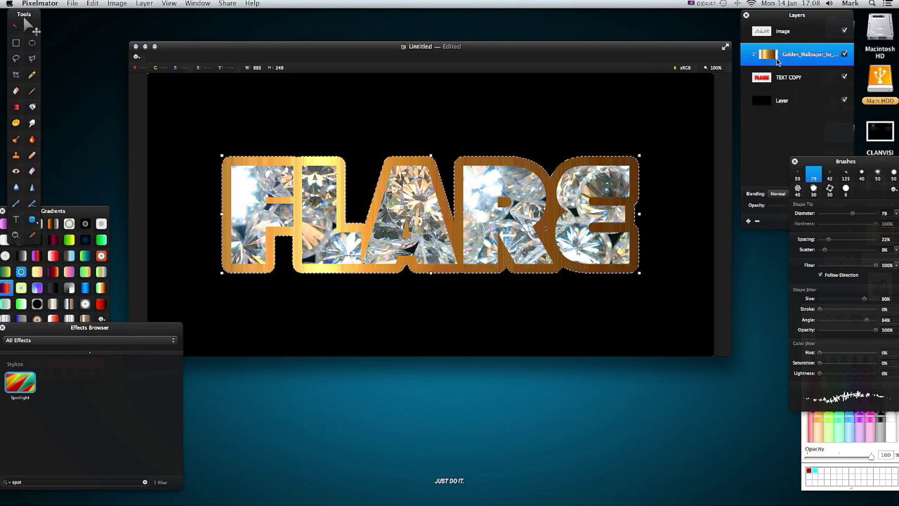
left_click(792, 80, "shift")
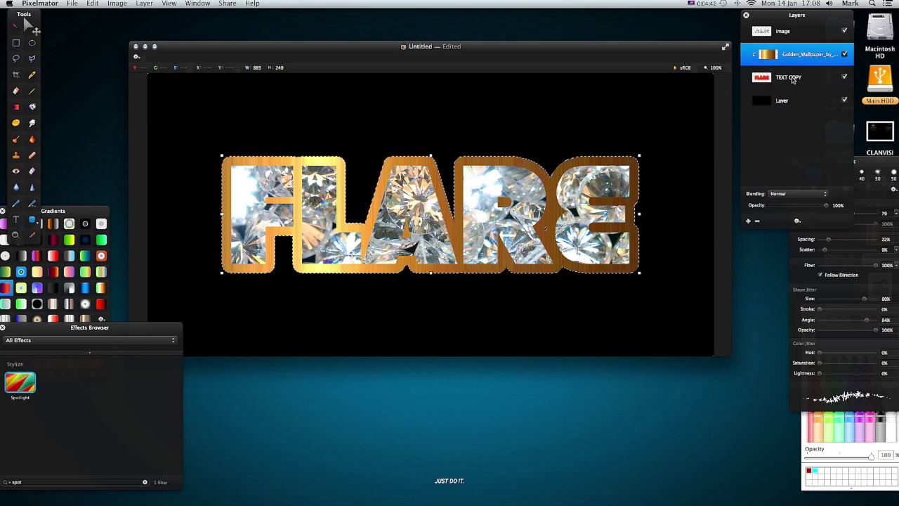
right_click(792, 80)
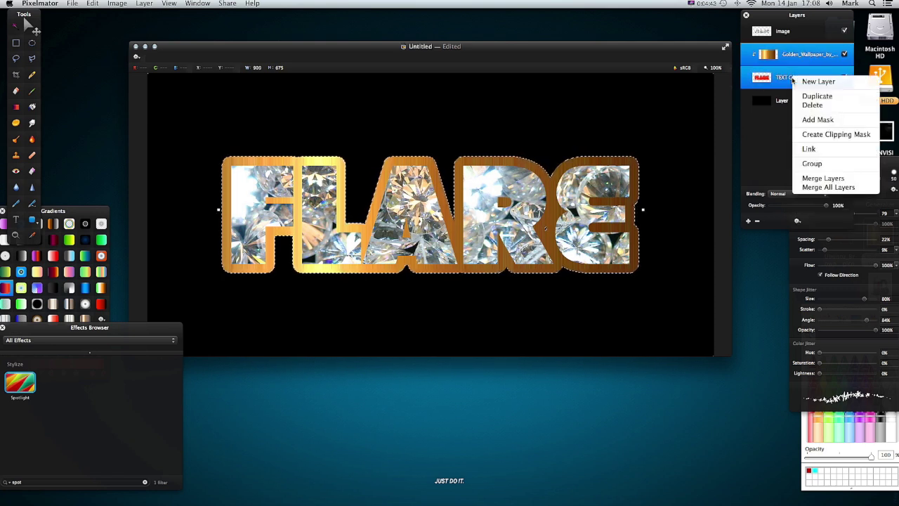
left_click(830, 181)
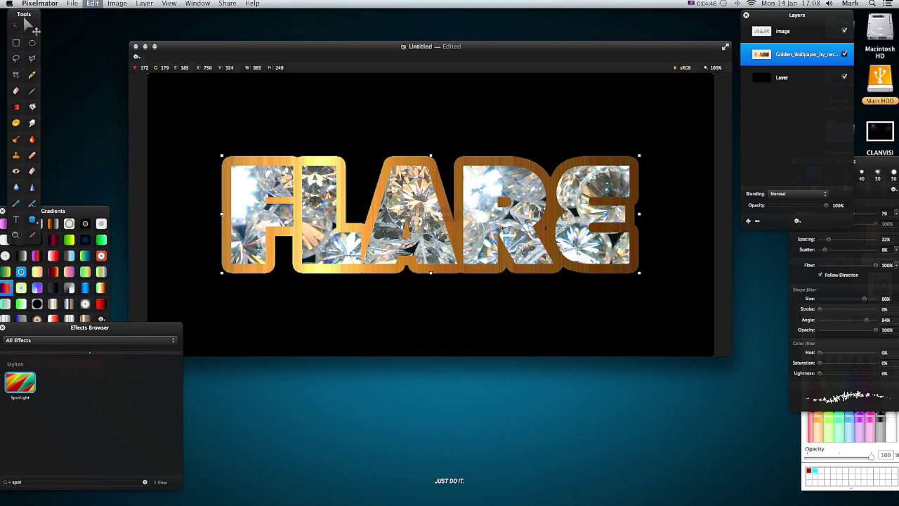
left_click(327, 141)
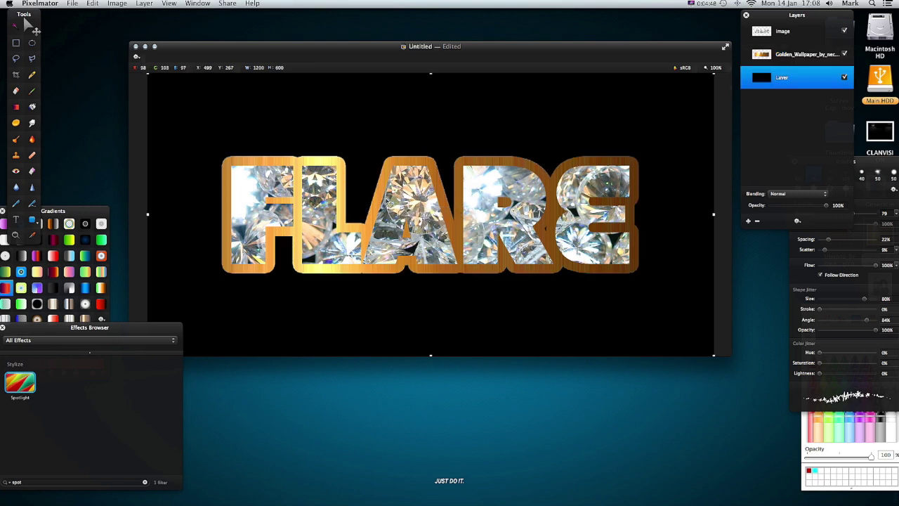
Step: Group the diamond image and Golden_Wallpaper layers, undoing an accidental merge first
left_click(771, 59)
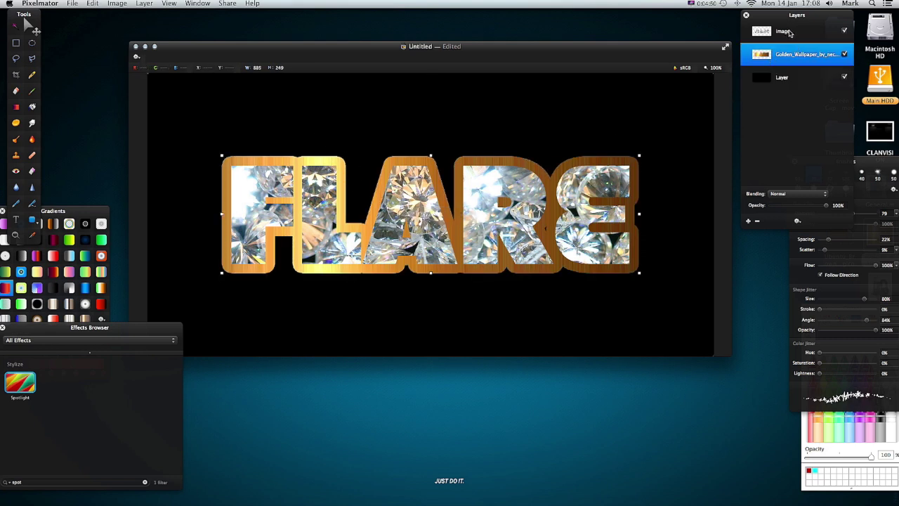
left_click(788, 33, "shift")
right_click(789, 33)
left_click(823, 132)
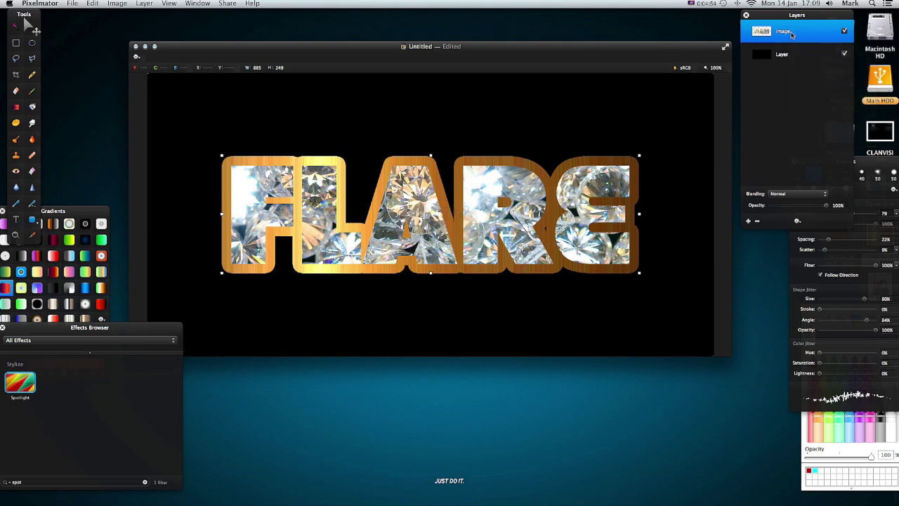
key("super+z")
right_click(789, 33)
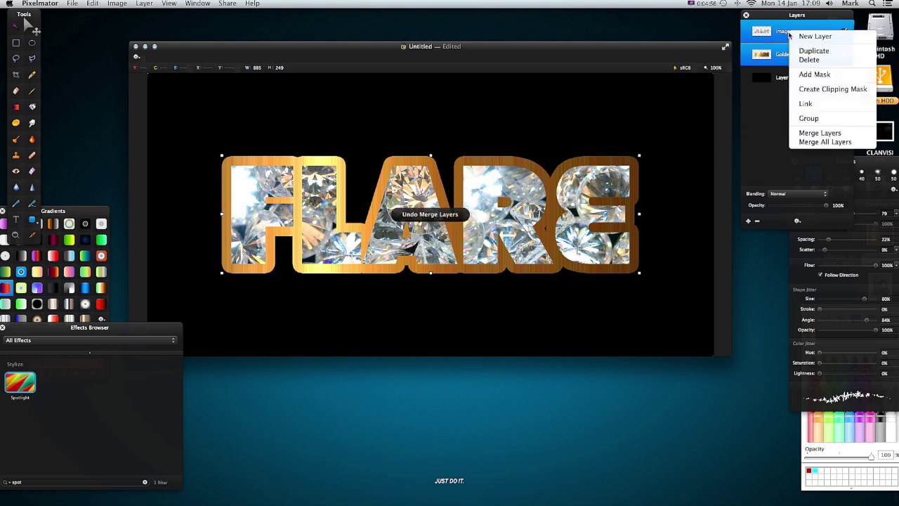
left_click(833, 121)
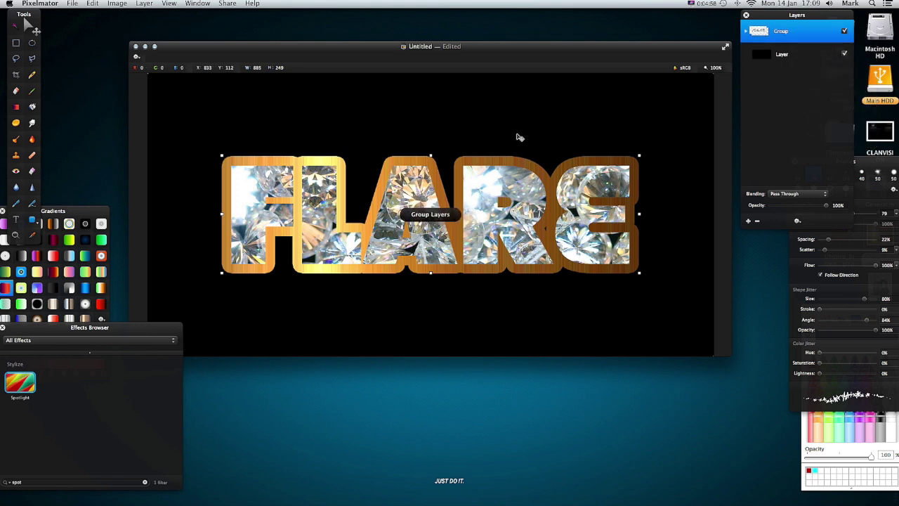
Step: Nudge the FLARE artwork to the canvas centre and drag the red leather texture file onto the canvas
mouse_move(424, 189)
left_mouse_down()
mouse_move(413, 183)
mouse_move(426, 183)
left_mouse_up()
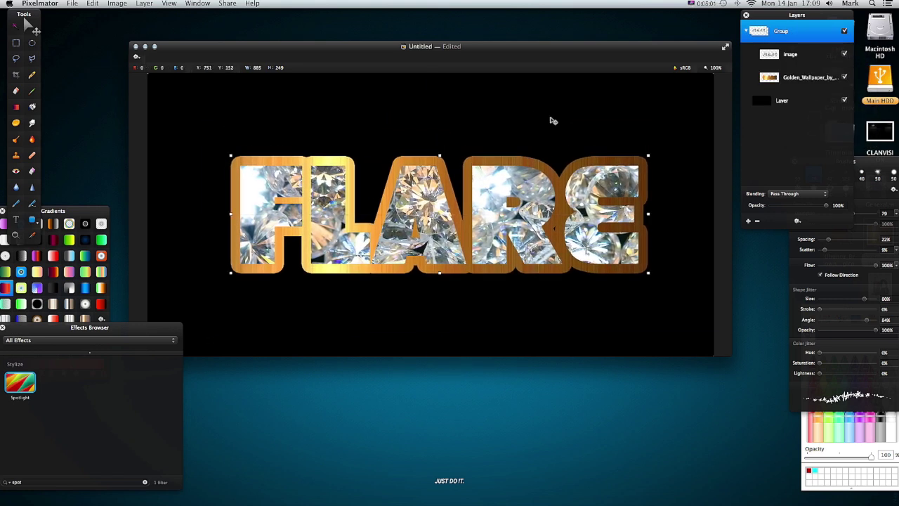
left_click(747, 31)
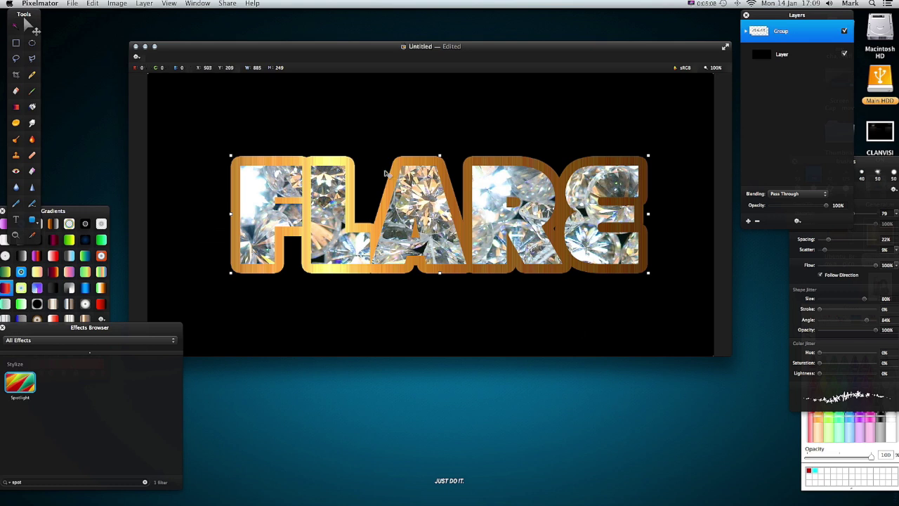
left_click(522, 414)
left_click_drag(839, 238, 432, 200)
Step: Place the leather texture and reorder layers so it sits beneath the FLARE group, then select it
left_click(549, 158)
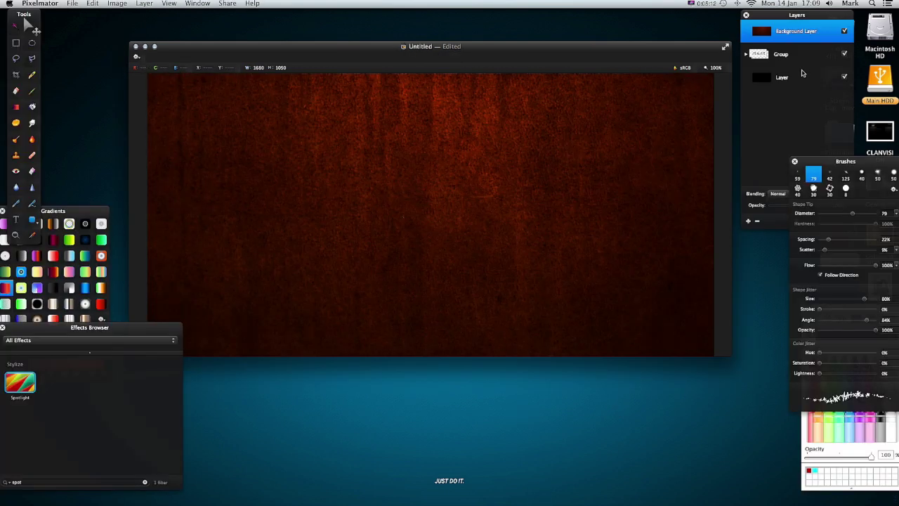
left_click_drag(760, 32, 762, 98)
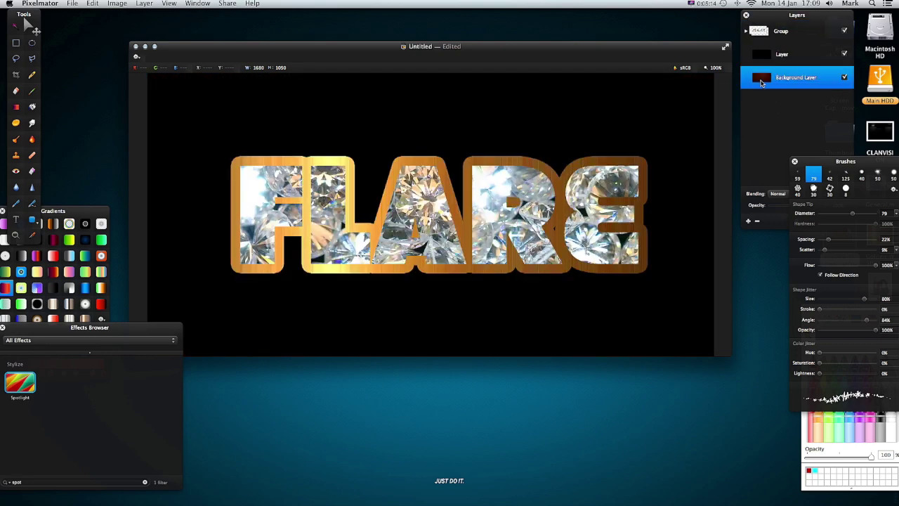
left_click_drag(761, 65, 763, 105)
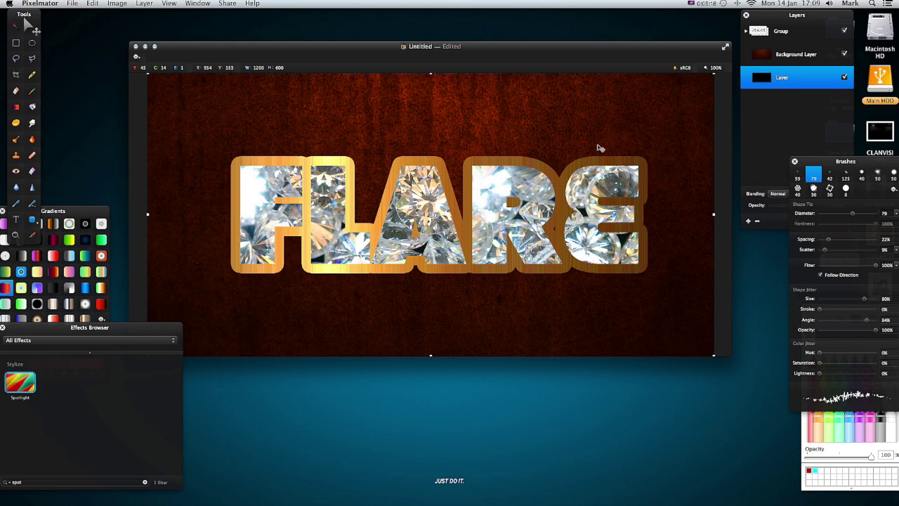
left_click(770, 60)
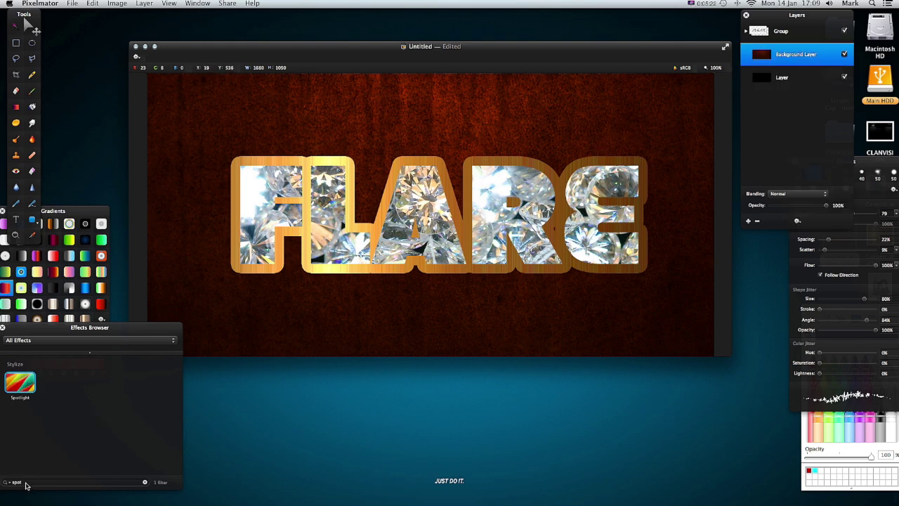
Step: Apply a Spotlight effect to the leather layer, centred beneath FLARE with 2.9% concentration
left_click_drag(21, 390, 792, 62)
left_click_drag(431, 121, 733, 154)
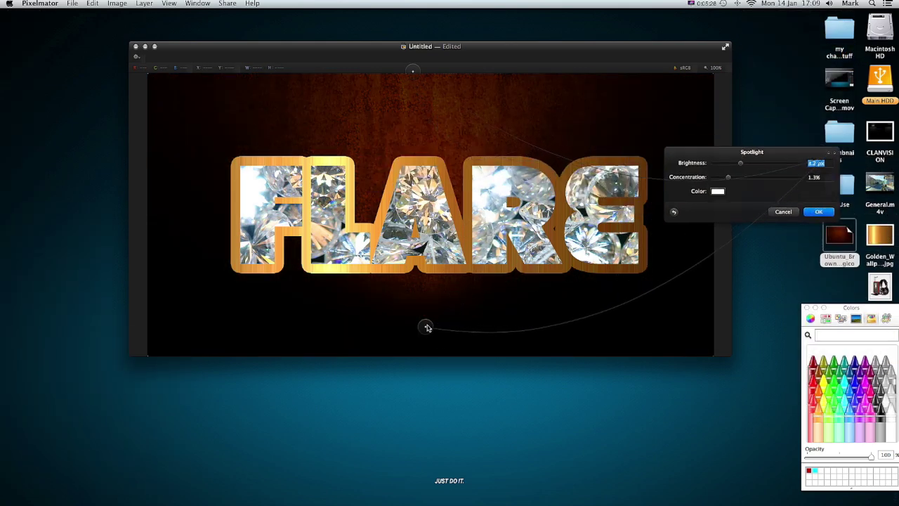
left_click_drag(426, 325, 264, 331)
left_click_drag(393, 353, 438, 320)
mouse_move(729, 179)
left_mouse_down()
mouse_move(757, 179)
mouse_move(738, 164)
left_mouse_up()
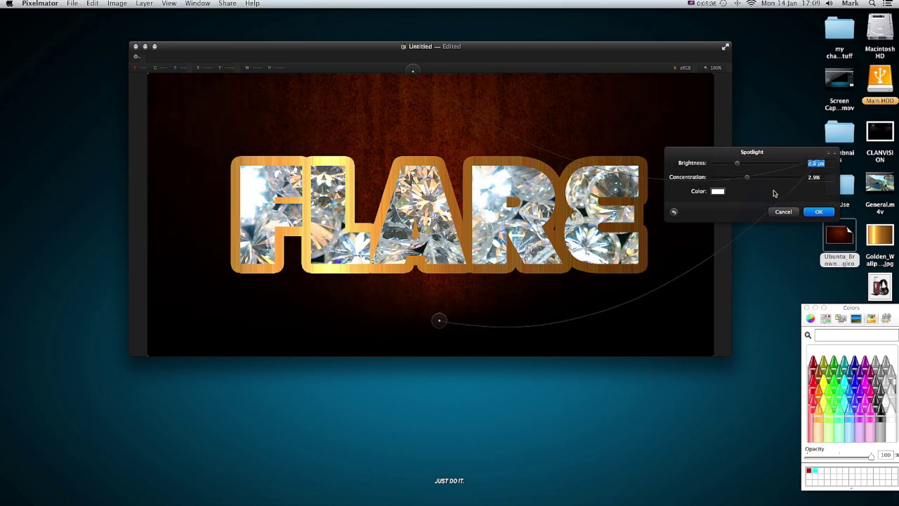
left_click(809, 212)
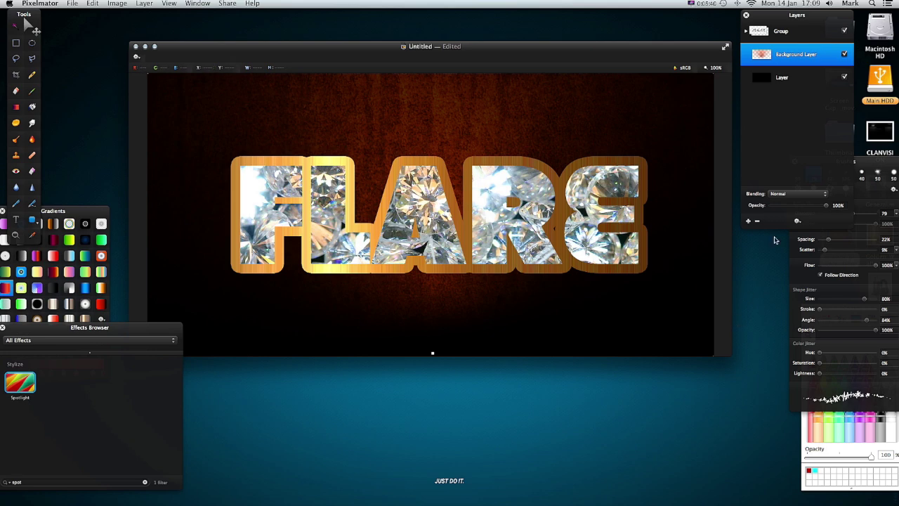
double_click(880, 81)
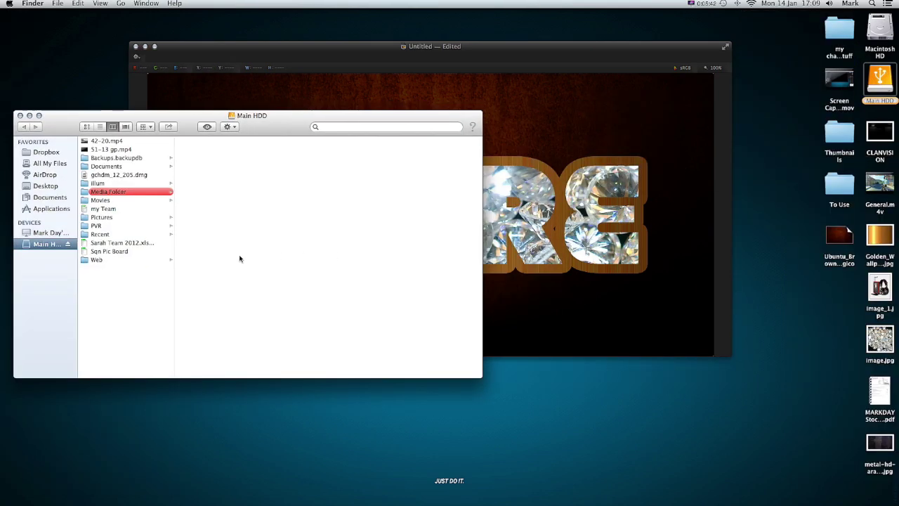
Step: Browse in Finder through Media Folder, projects and images to the Lights > Flares folder
left_click(100, 189)
left_click(189, 174)
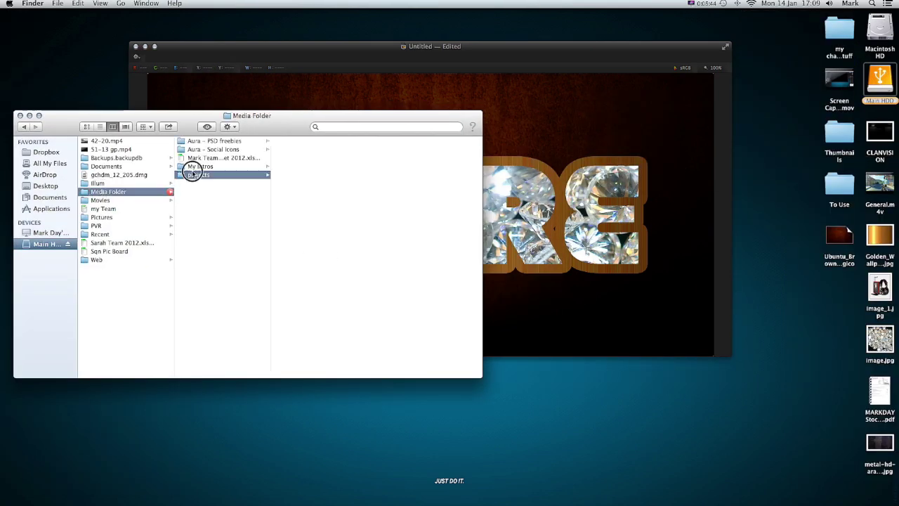
left_click(297, 167)
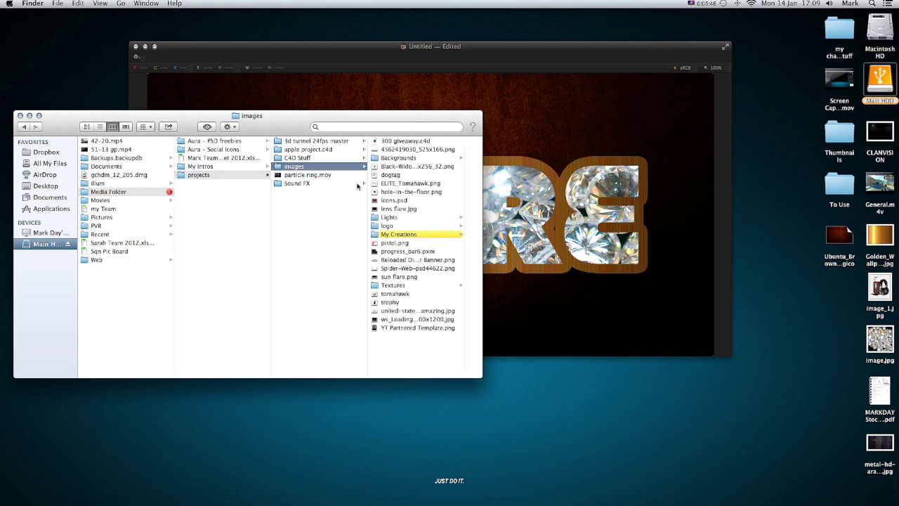
left_click(394, 218)
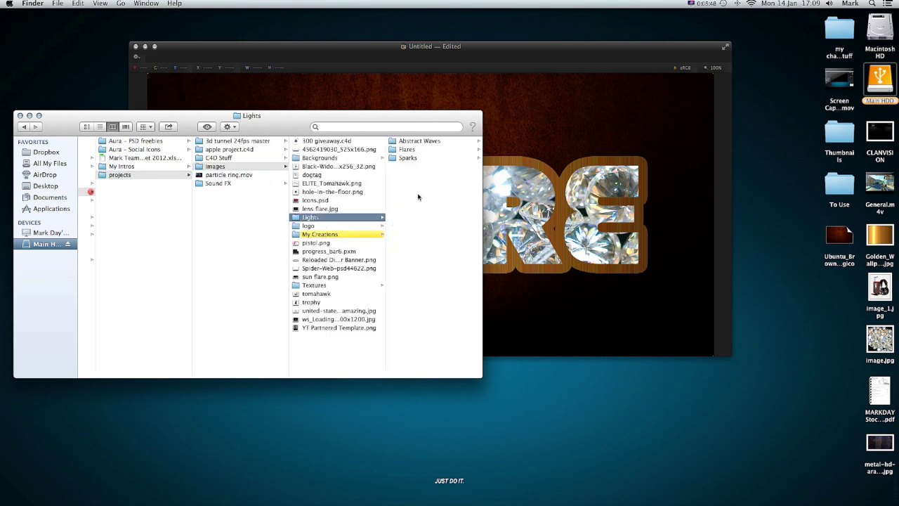
left_click(407, 150)
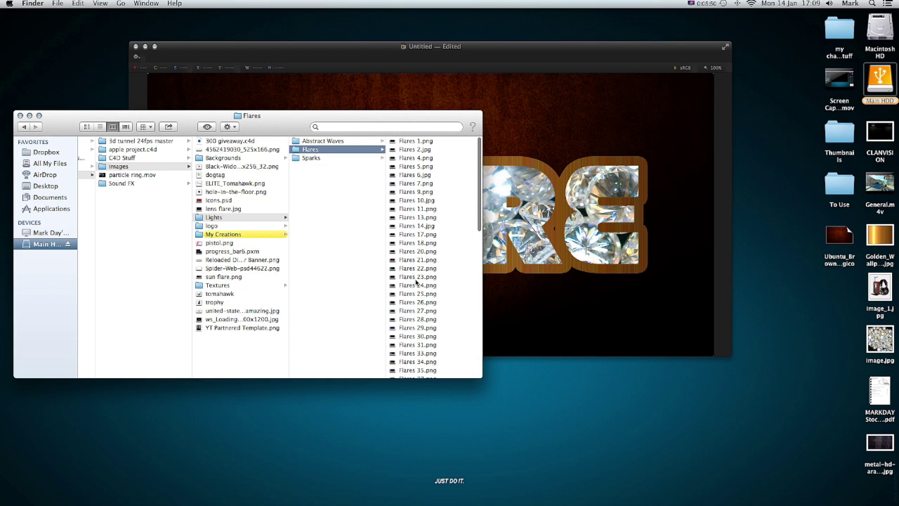
Step: Preview the flare images from Flares 23 through Flares 33
left_click(415, 277)
left_click(328, 302)
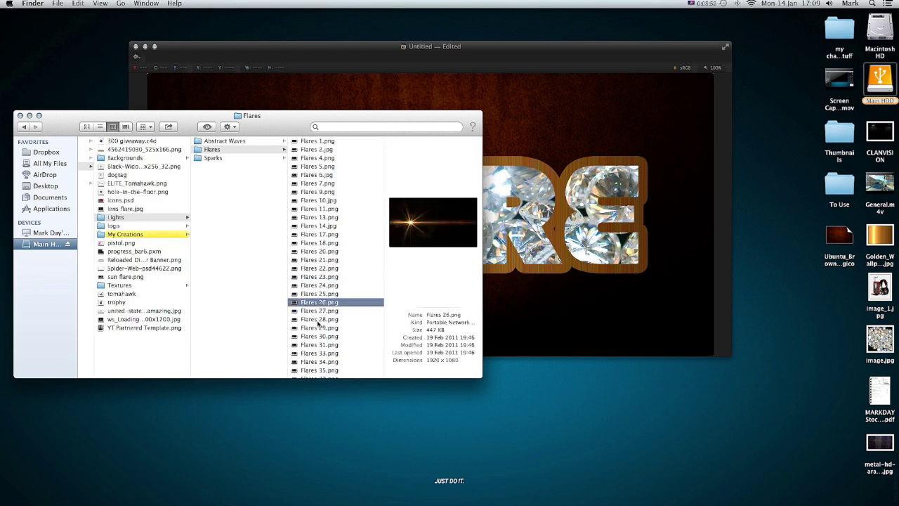
left_click(315, 311)
left_click(316, 320)
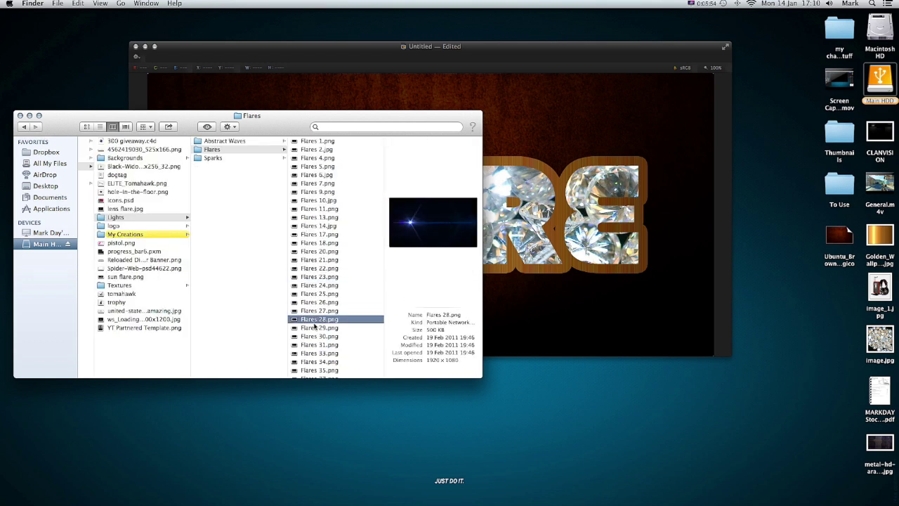
left_click(317, 328)
left_click(319, 336)
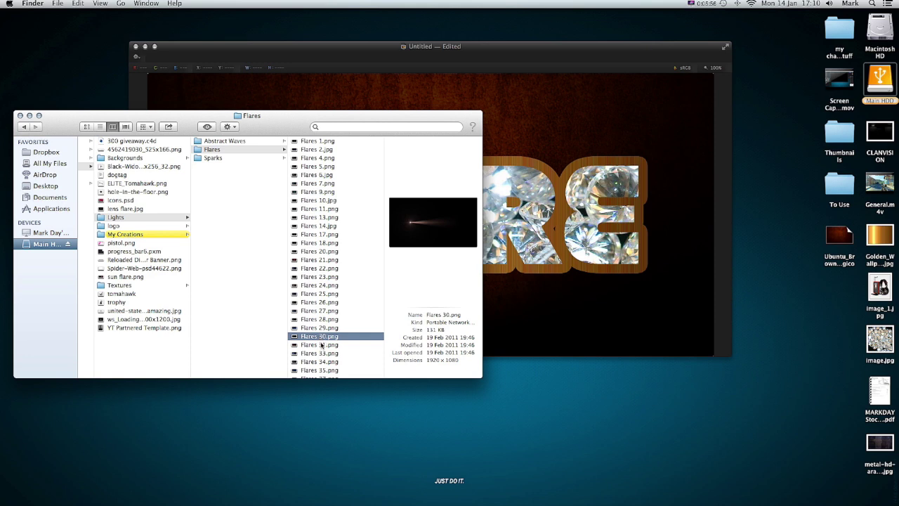
left_click(321, 344)
left_click(311, 353)
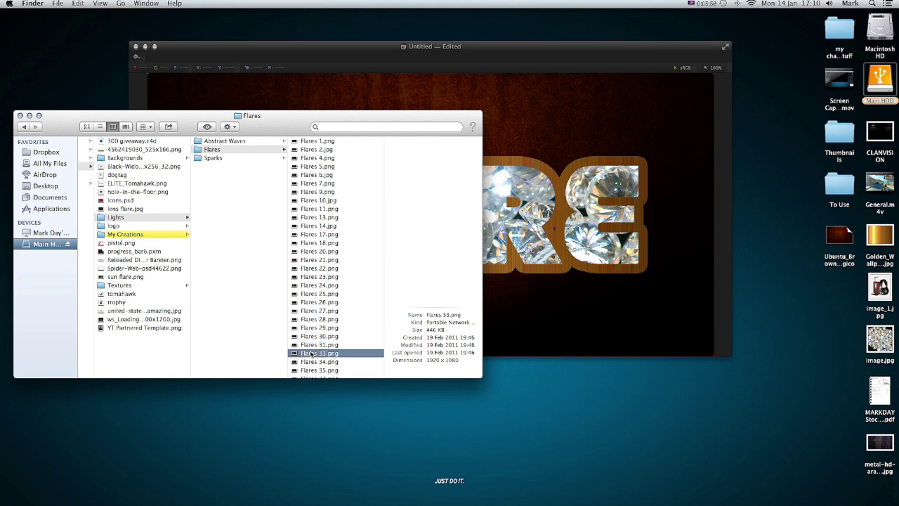
left_click(309, 362)
Step: Preview further flares down to Flares 44 and back up, settling on the orange Flares 34
scroll(316, 362, "down", 1)
left_click(321, 361)
scroll(321, 359, "down", 3)
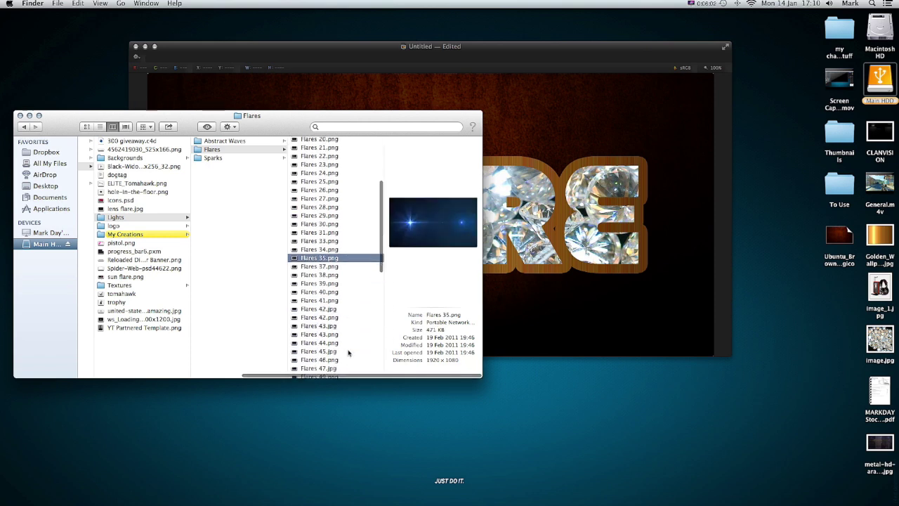
left_click(322, 348)
left_click(319, 343)
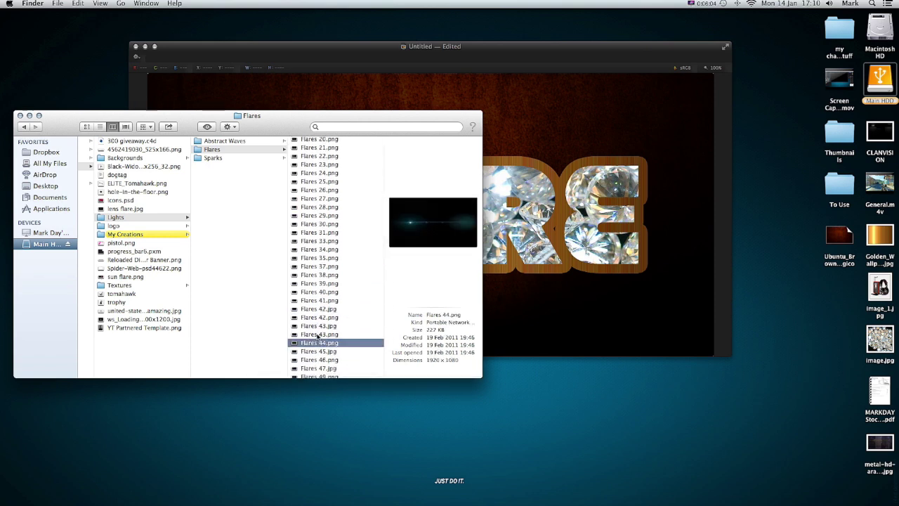
left_click(318, 335)
left_click(319, 327)
left_click(318, 317)
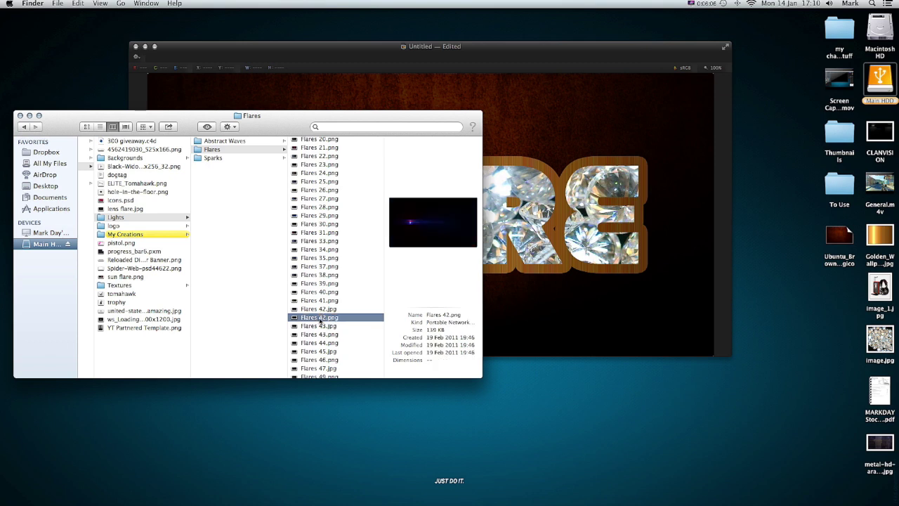
left_click(319, 309)
left_click(320, 300)
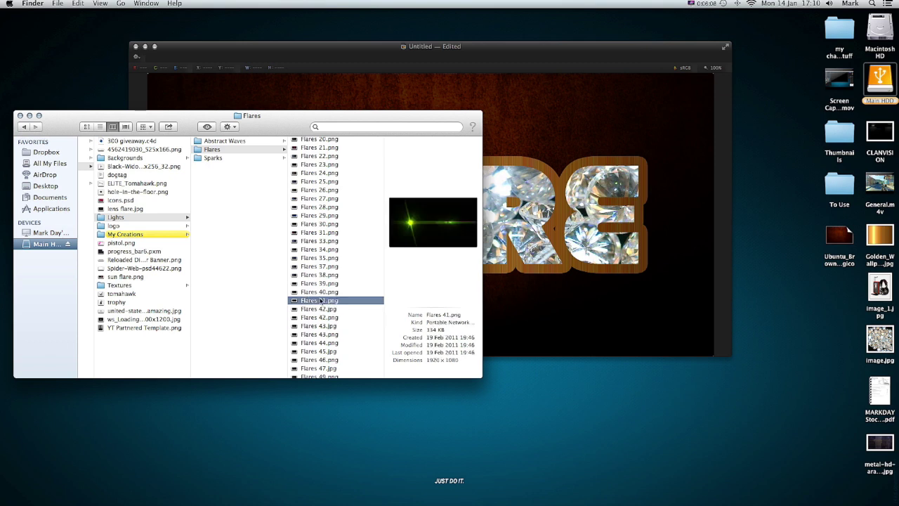
left_click(319, 291)
left_click(319, 284)
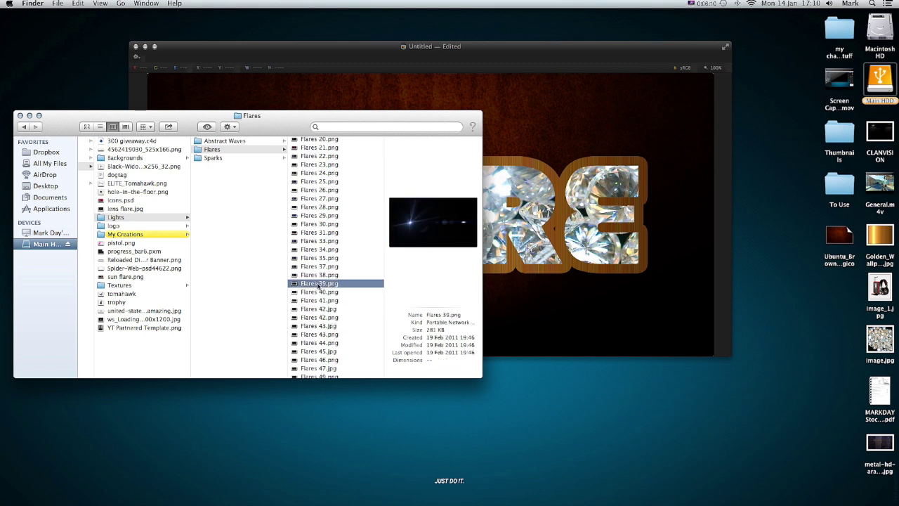
left_click(319, 274)
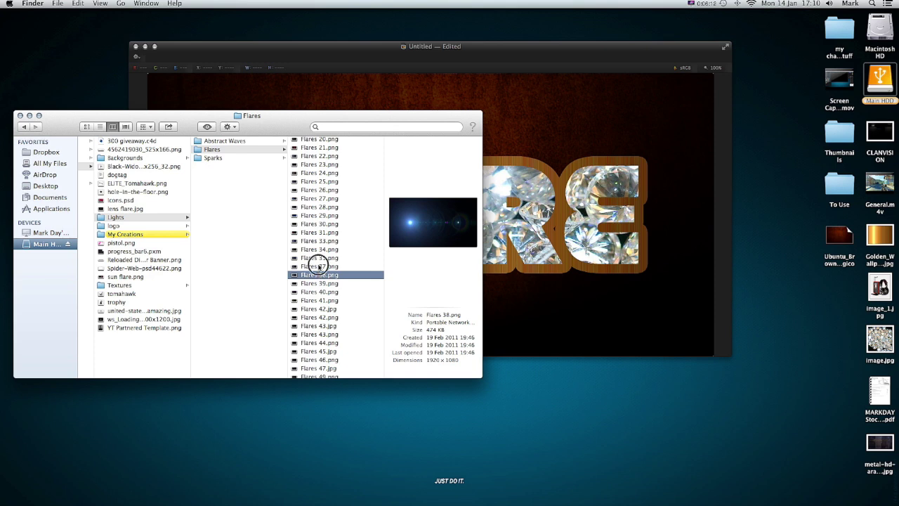
left_click(320, 266)
key("Up")
key("Up")
key("Up")
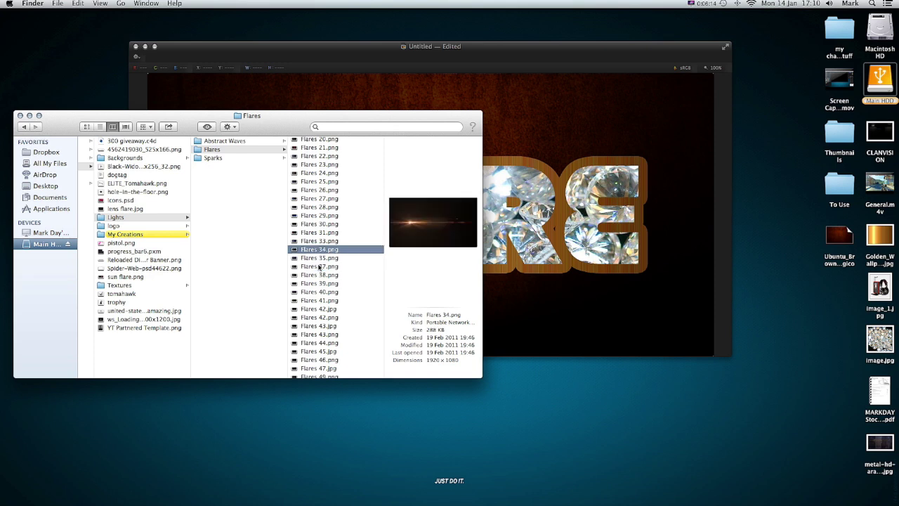
key("Down")
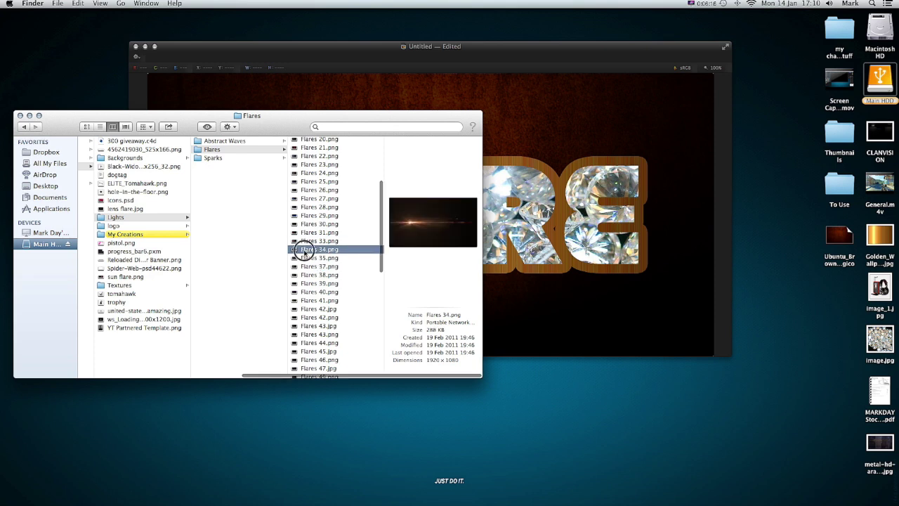
Step: Drag Flares 34.png onto the Pixelmator canvas and place the burst just above the letters
left_click_drag(304, 250, 277, 142)
key("super+w")
left_click_drag(345, 139, 368, 161)
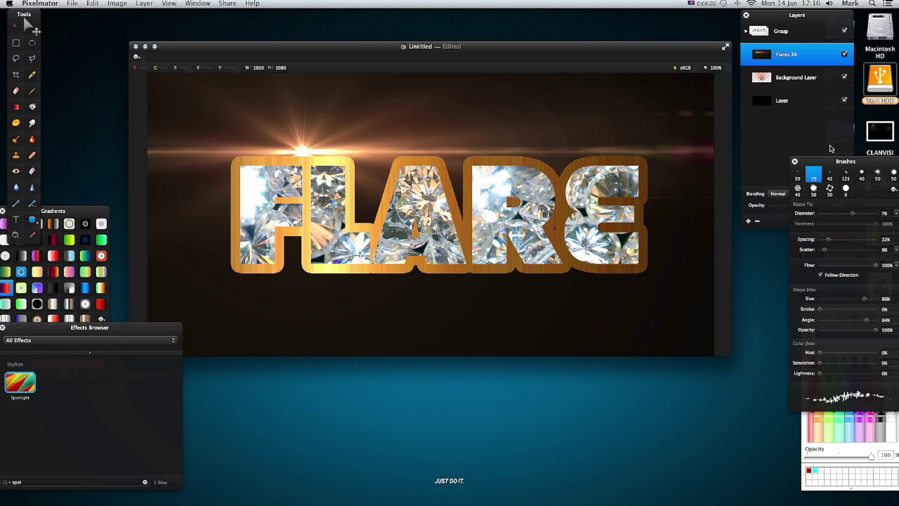
Step: Move the Flares 34 layer below the Background Layer and set its blending to Screen
left_click(804, 125)
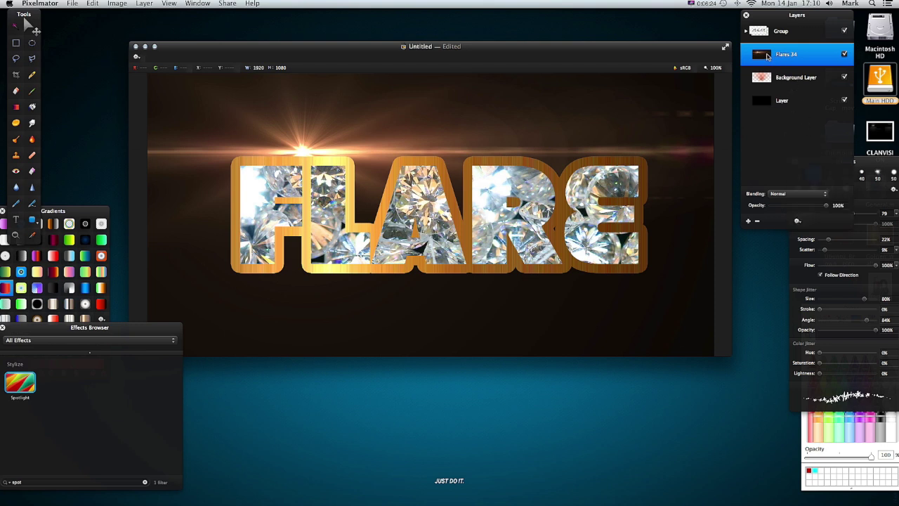
left_click_drag(767, 56, 795, 93)
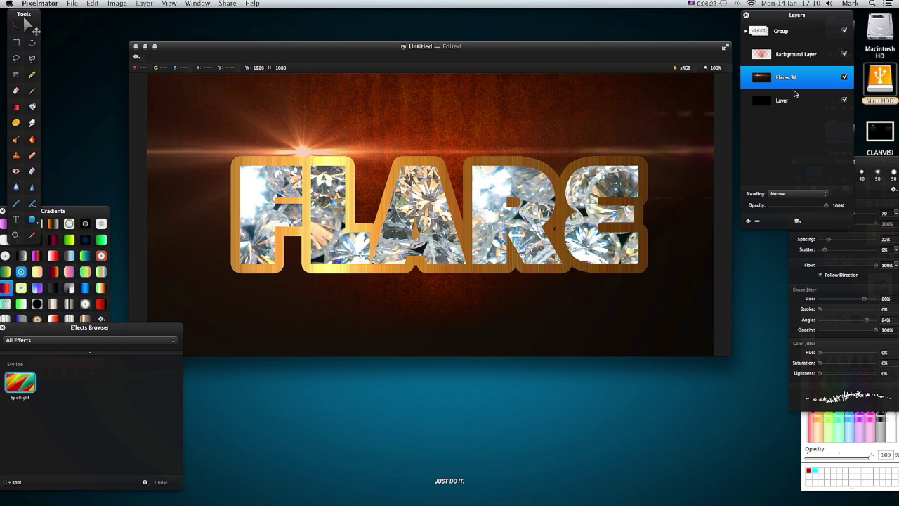
left_click(800, 193)
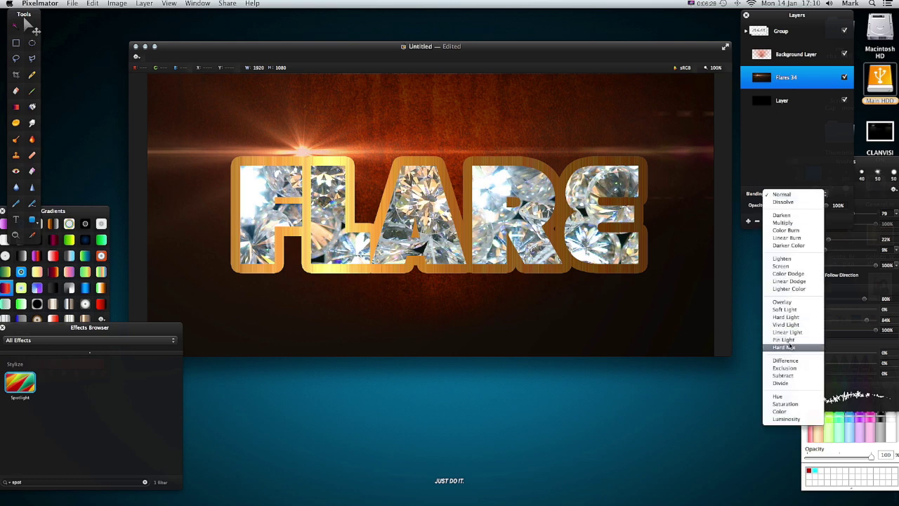
left_click(794, 168)
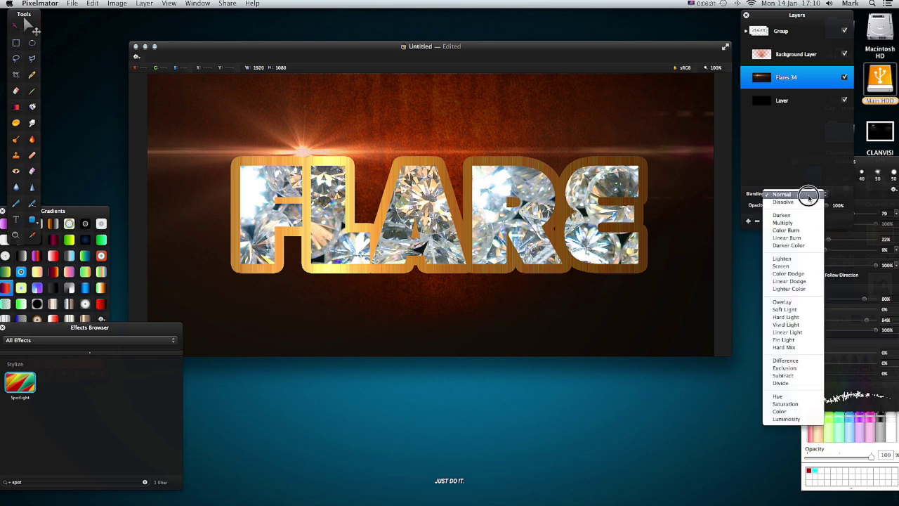
left_click(805, 266)
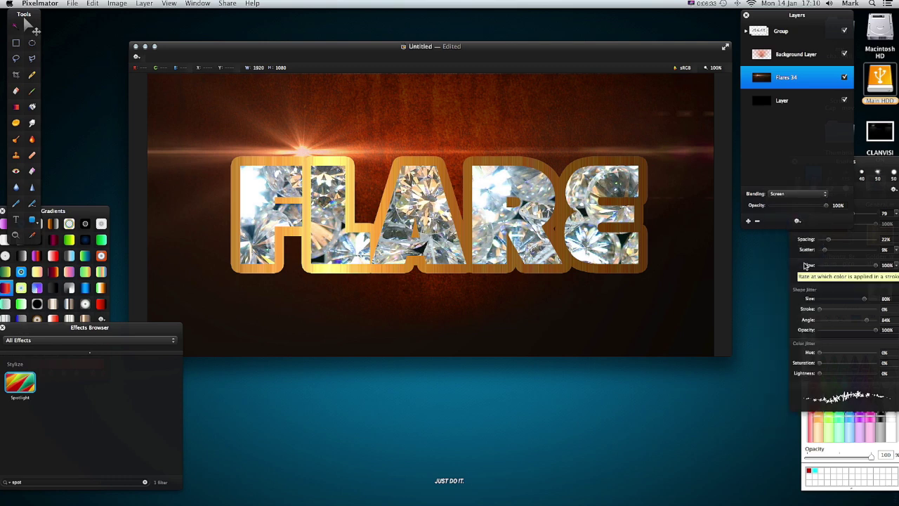
Step: Fine-tune the flare's position above the letters while hiding, then reshowing, the Background Layer
left_click(374, 158)
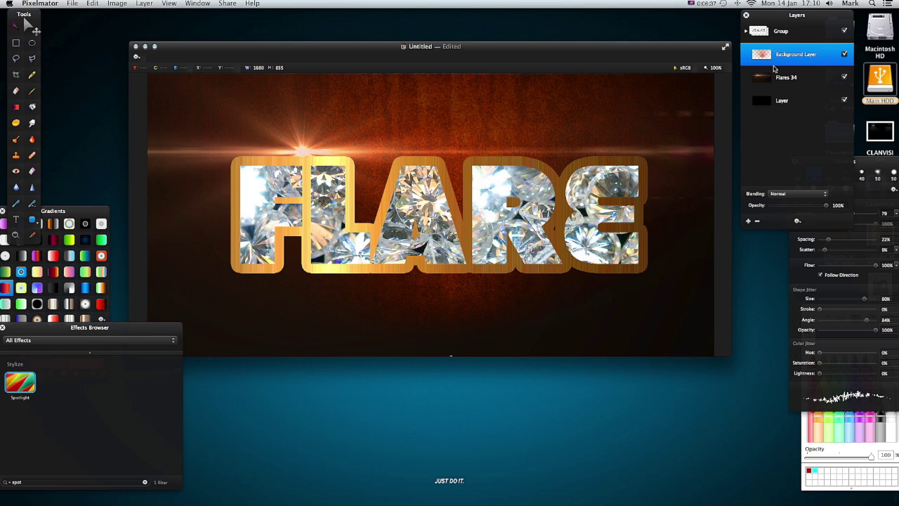
left_click(777, 70)
left_click(443, 132)
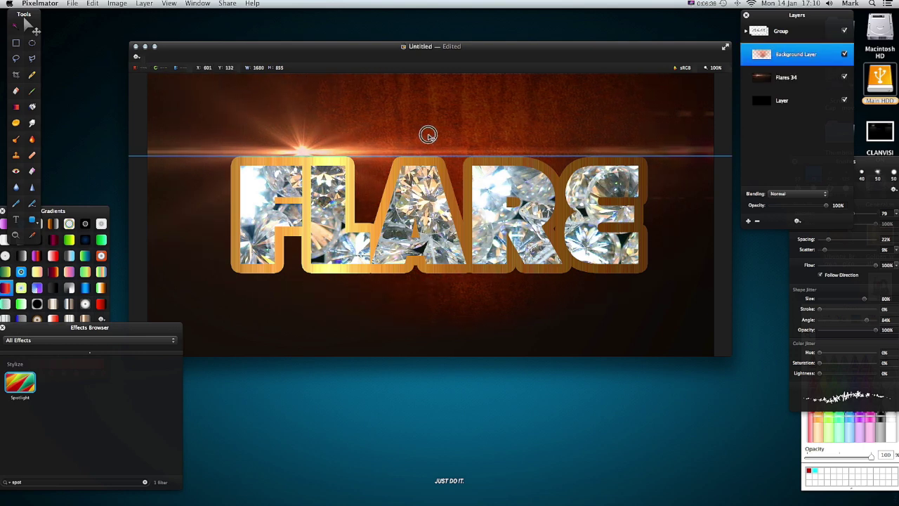
left_click(790, 82)
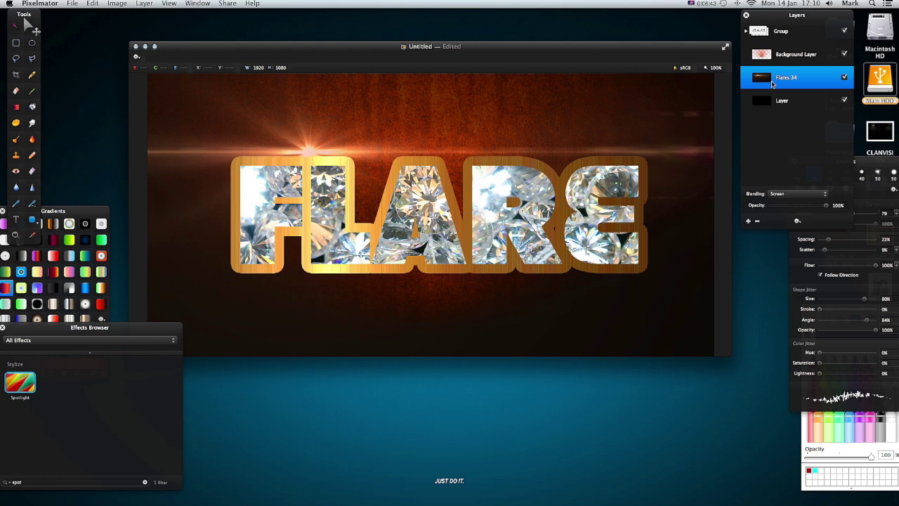
left_click(844, 55)
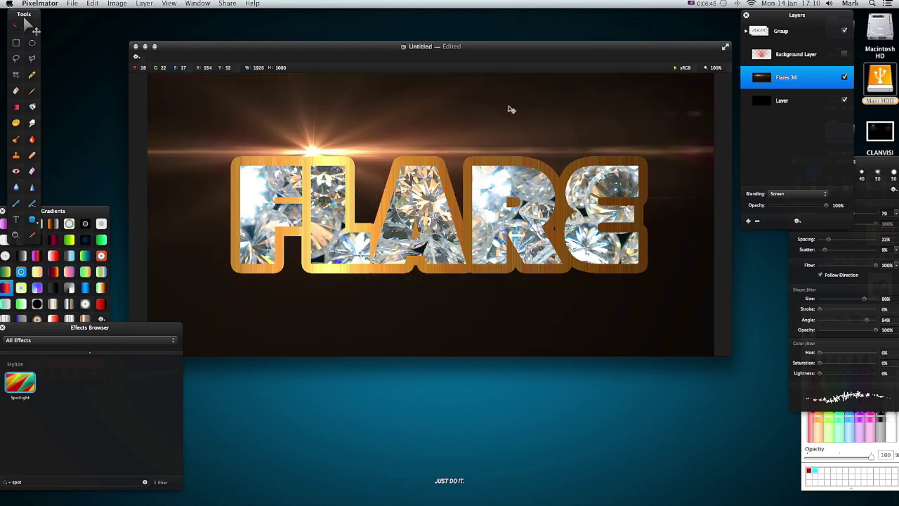
mouse_move(345, 130)
left_mouse_down()
mouse_move(386, 134)
mouse_move(395, 145)
mouse_move(351, 246)
mouse_move(330, 242)
mouse_move(327, 225)
mouse_move(331, 127)
mouse_move(339, 130)
left_mouse_up()
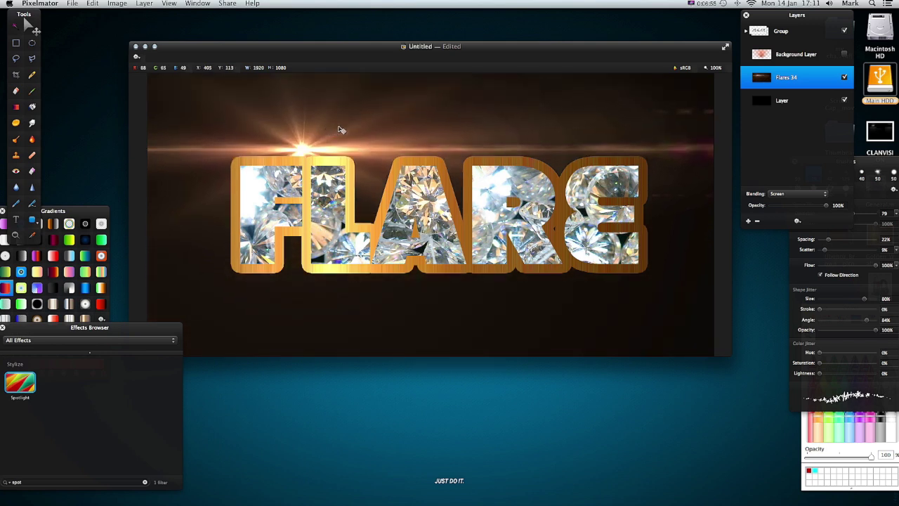
left_click(786, 53)
left_click(844, 54)
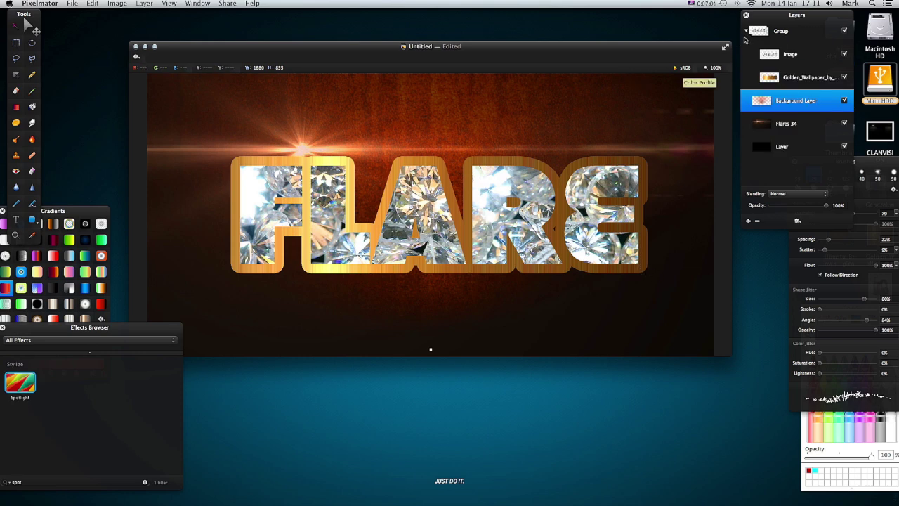
Step: Collapse the FLARE lettering group and lower its opacity to 85%
left_click(749, 34)
left_click(747, 31)
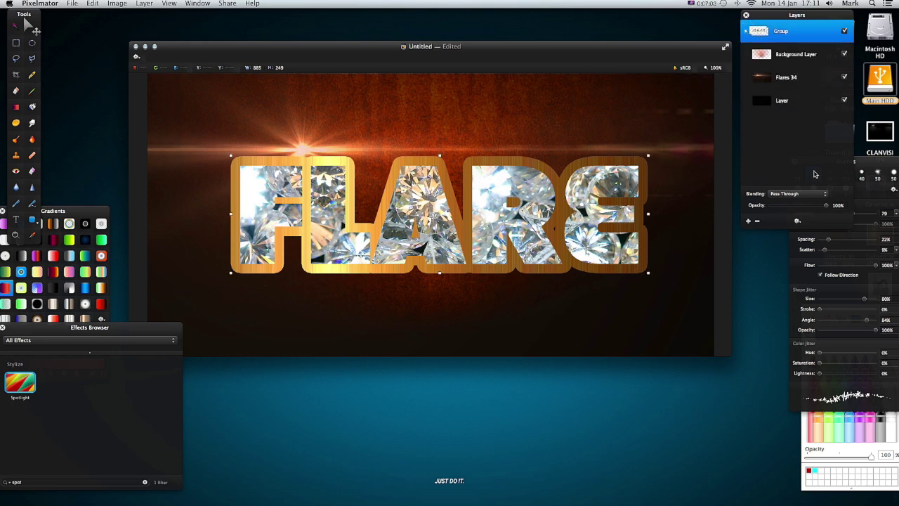
mouse_move(827, 205)
left_mouse_down()
mouse_move(805, 205)
mouse_move(816, 205)
left_mouse_up()
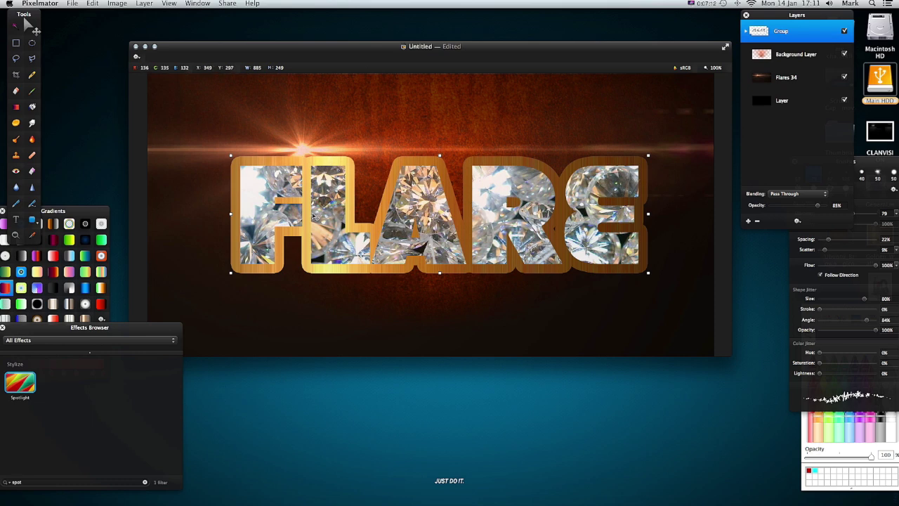
left_click(422, 400)
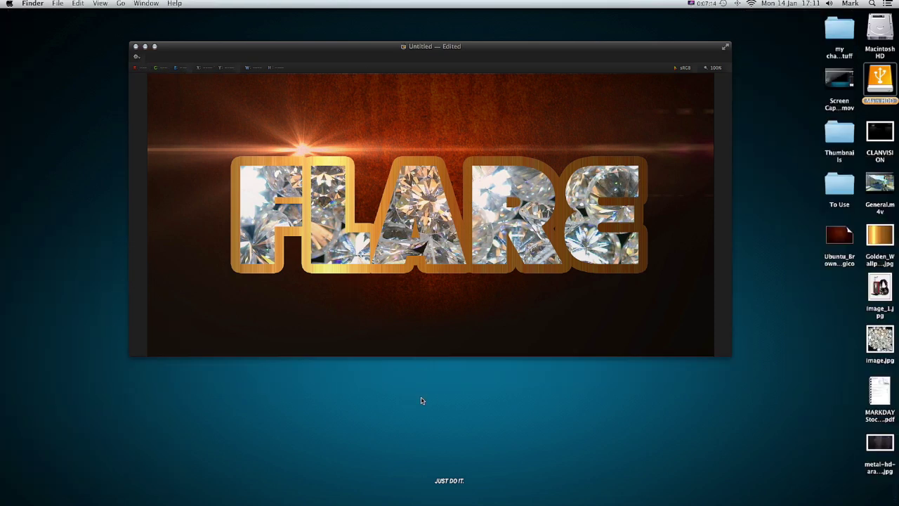